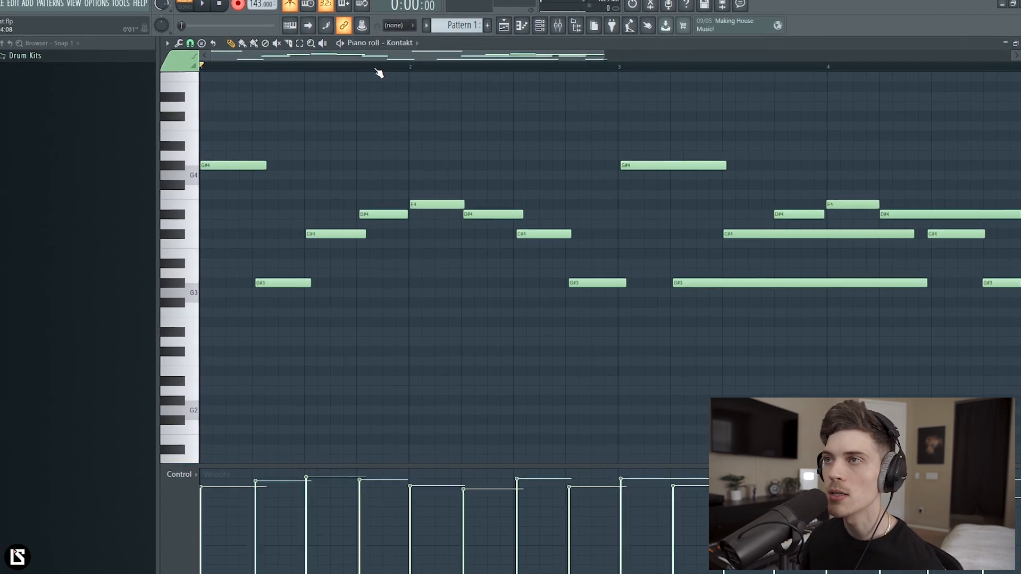
- Replace the bars 1–2 melody with the phrase from bars 3–4 and repeat that phrase from bar 3
scroll(377, 71, down, 3)
drag(217, 131, 443, 334)
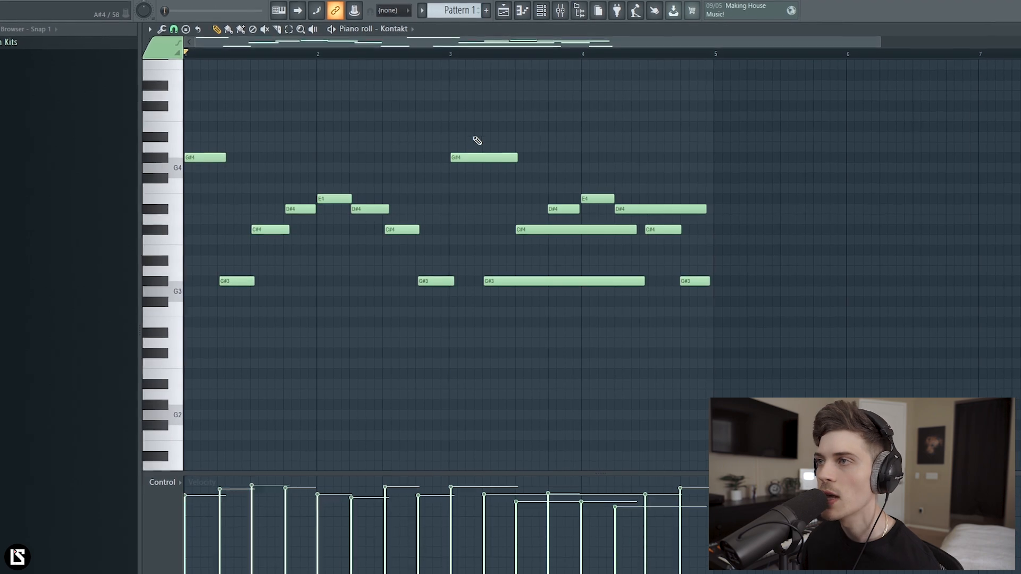
drag(474, 123, 669, 299)
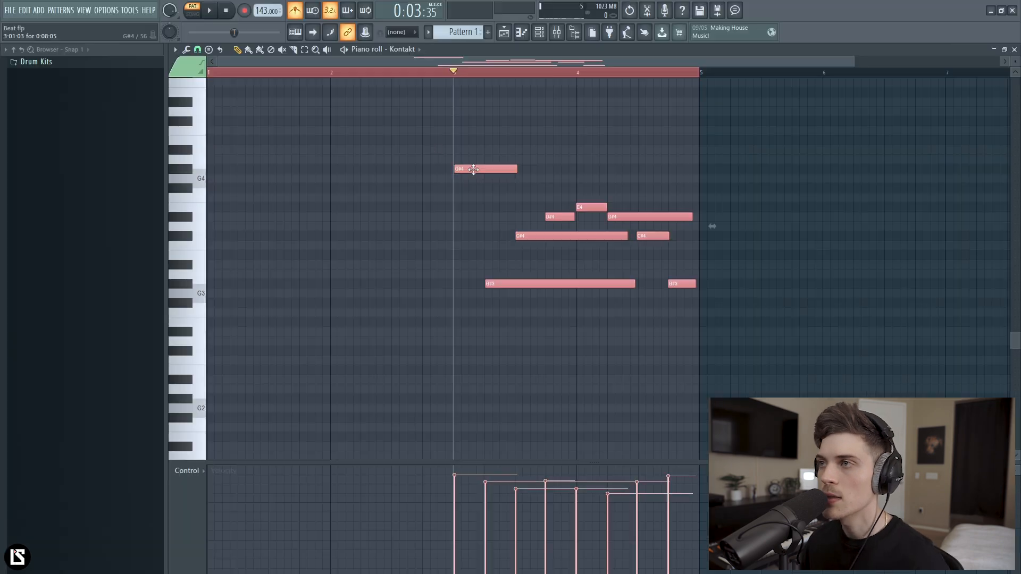
key(space)
scroll(234, 82, up, 5)
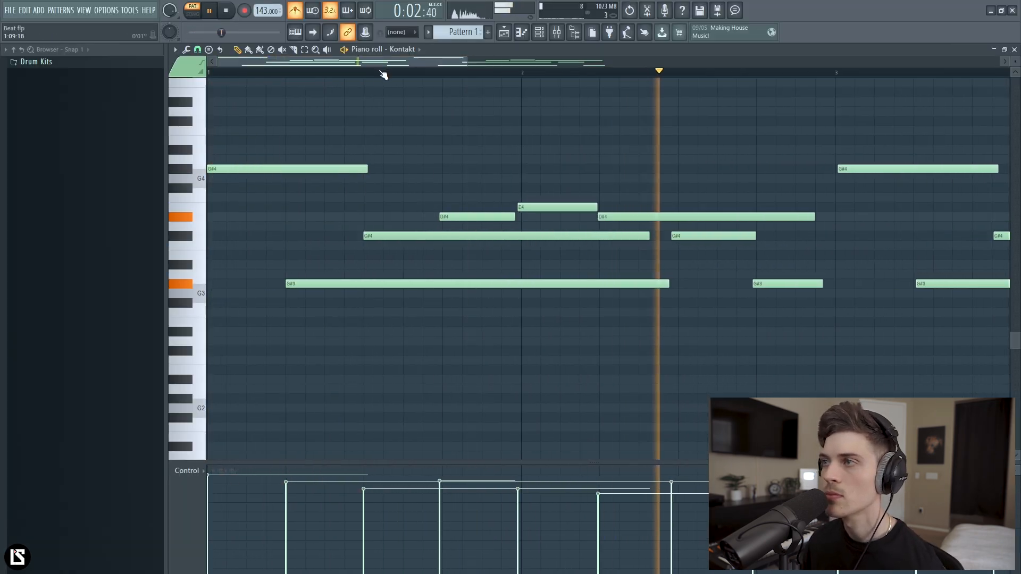
- Duplicate the four-bar melody into bars 5–8 and 9–12, raising the last copy by an octave
scroll(383, 75, down, 2)
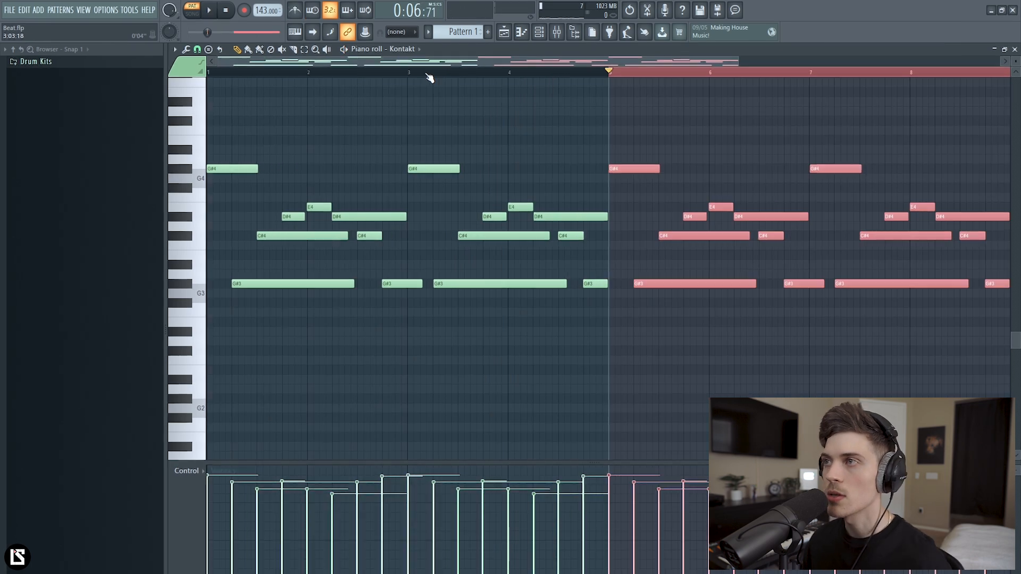
scroll(431, 75, down, 2)
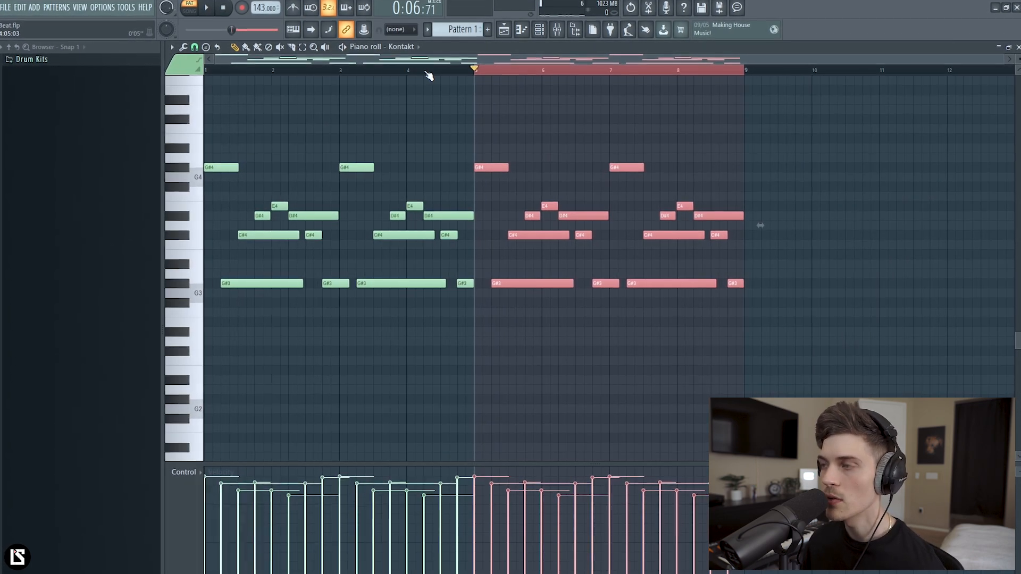
key(ctrl+b)
scroll(427, 74, down, 2)
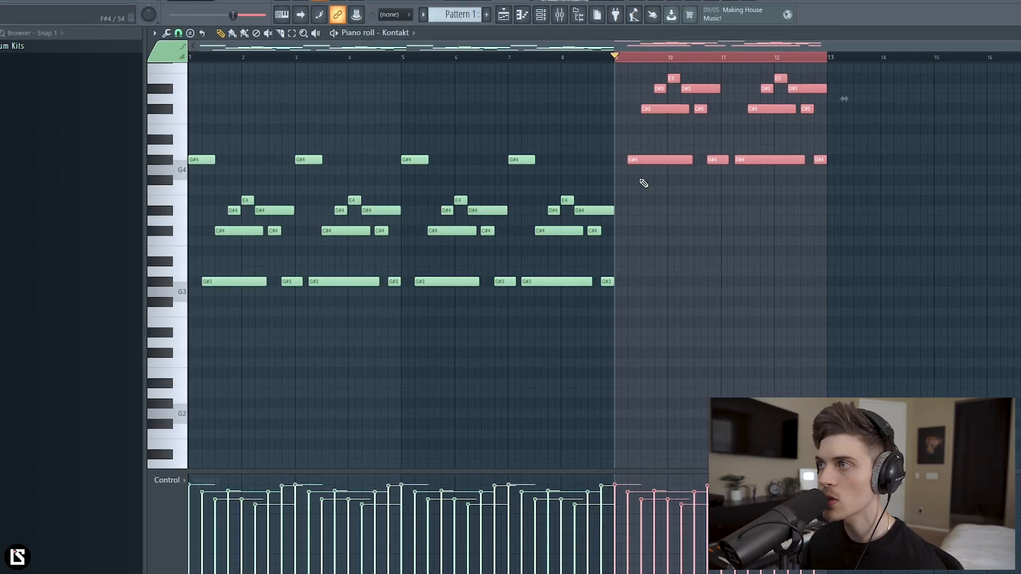
click(563, 58)
key(space)
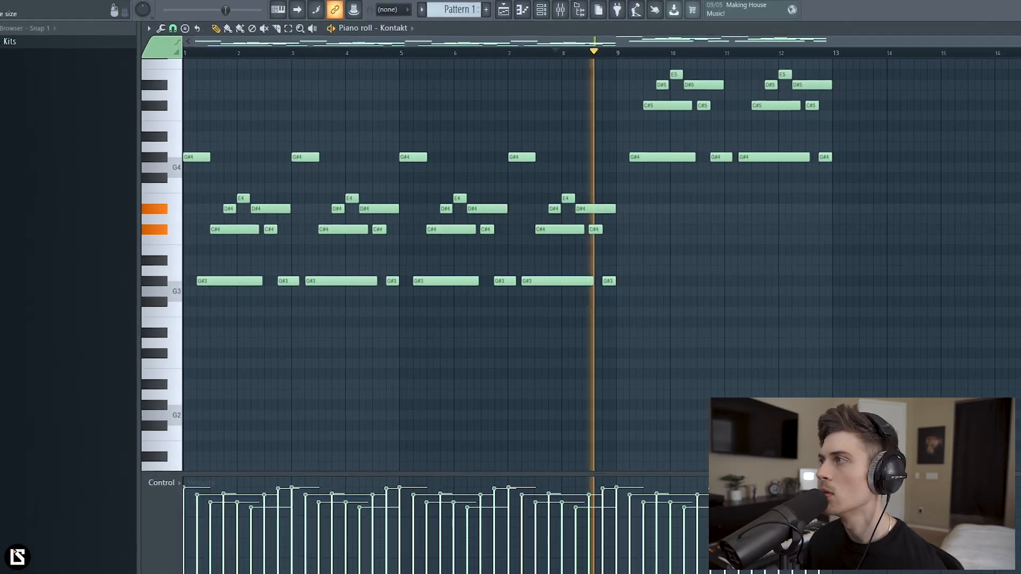
scroll(793, 285, down, 1)
scroll(793, 278, up, 5)
scroll(790, 270, down, 2)
key(space)
- Transpose the bars 9–12 copy to start on C#5, five semitones above the original phrase, and play it back
ctrl+drag(632, 67, 912, 291)
key(ctrl+Down)
key(shift+Up)
key(shift+Up)
key(shift+Up)
key(shift+Up)
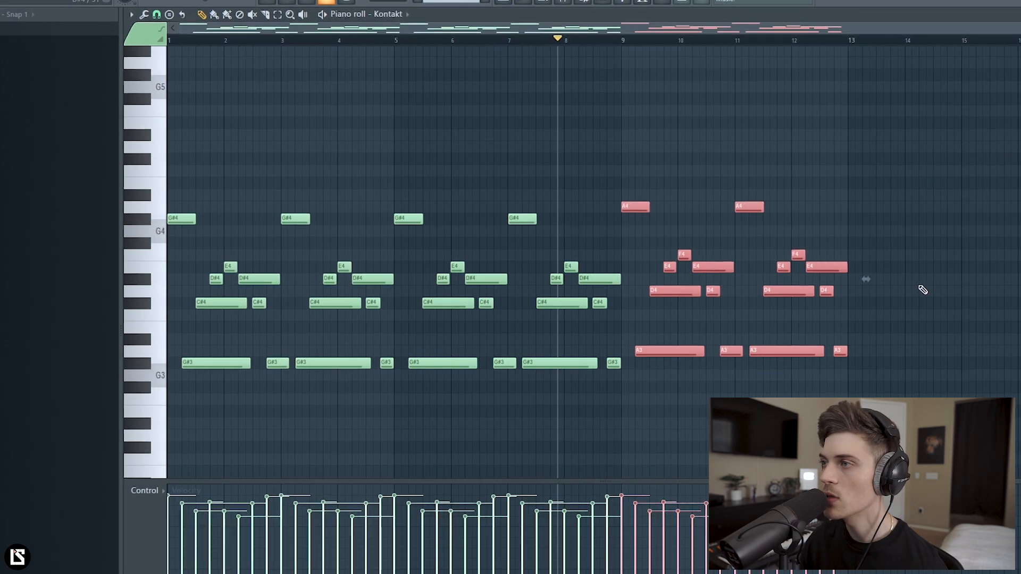
key(space)
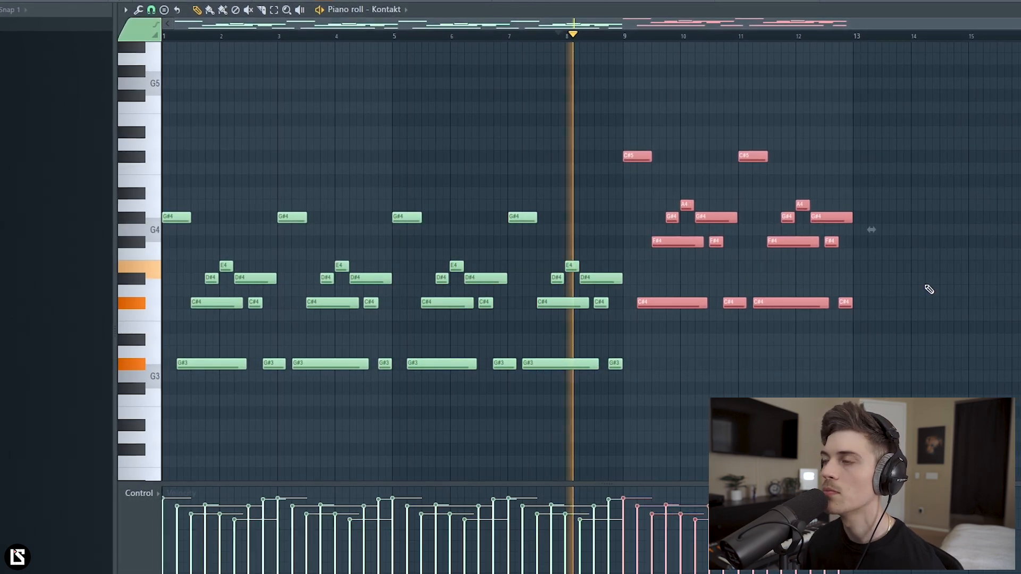
ctrl+click(928, 289)
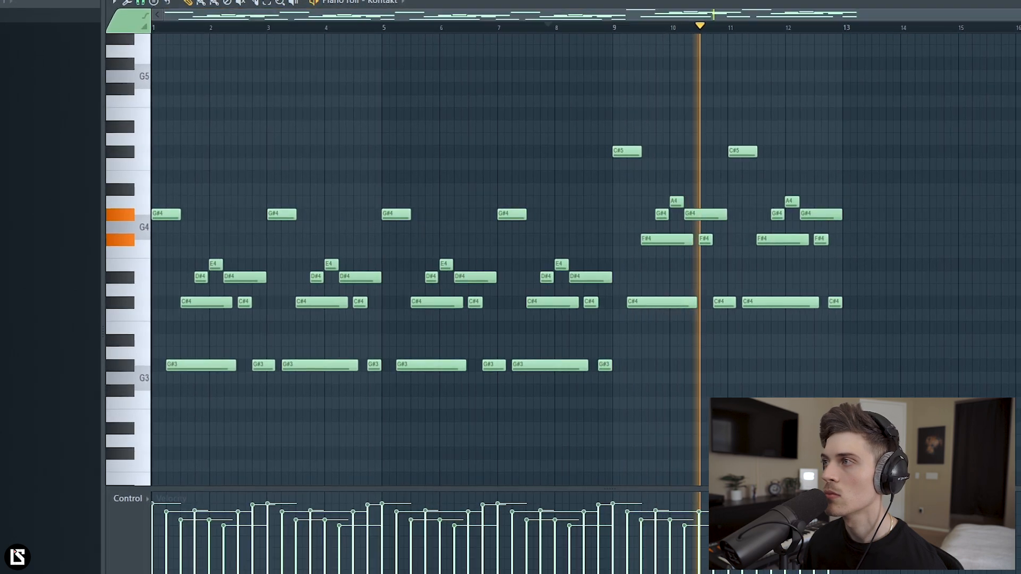
- Duplicate the bars 9–12 notes into bars 13–16 and raise the copy by an octave
drag(625, 132, 824, 351)
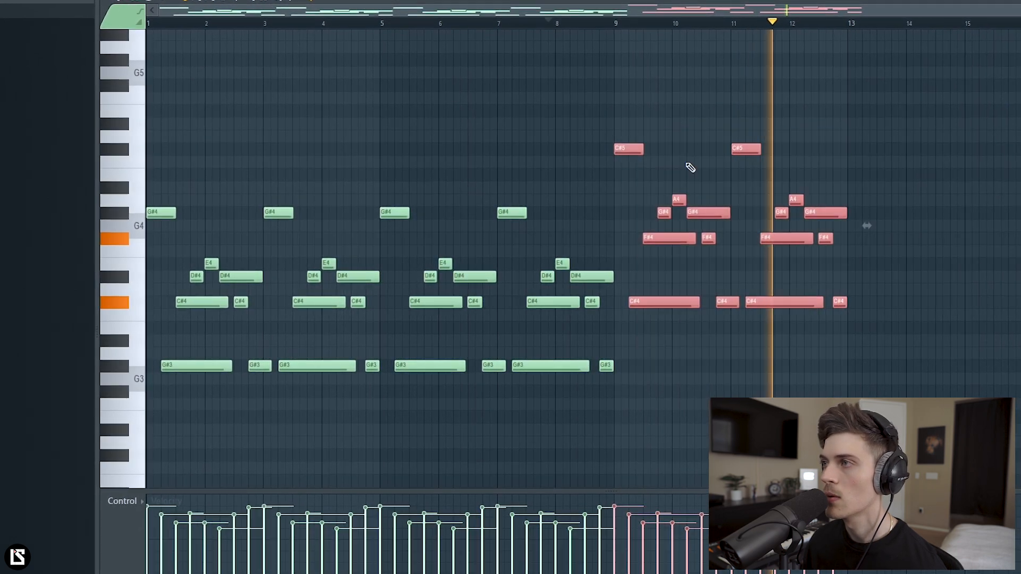
key(ctrl+b)
key(ctrl+Up)
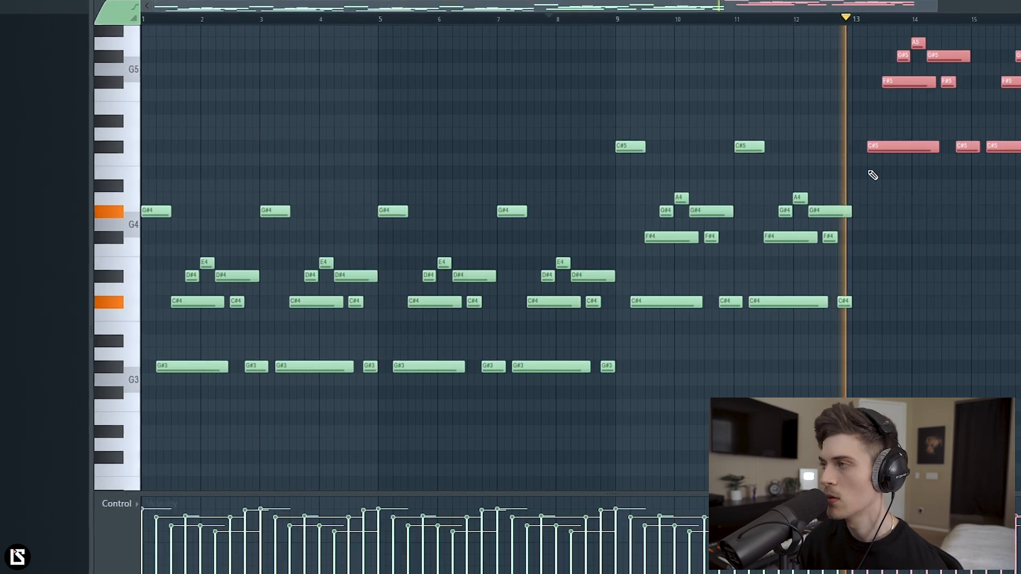
scroll(791, 16, down, 3)
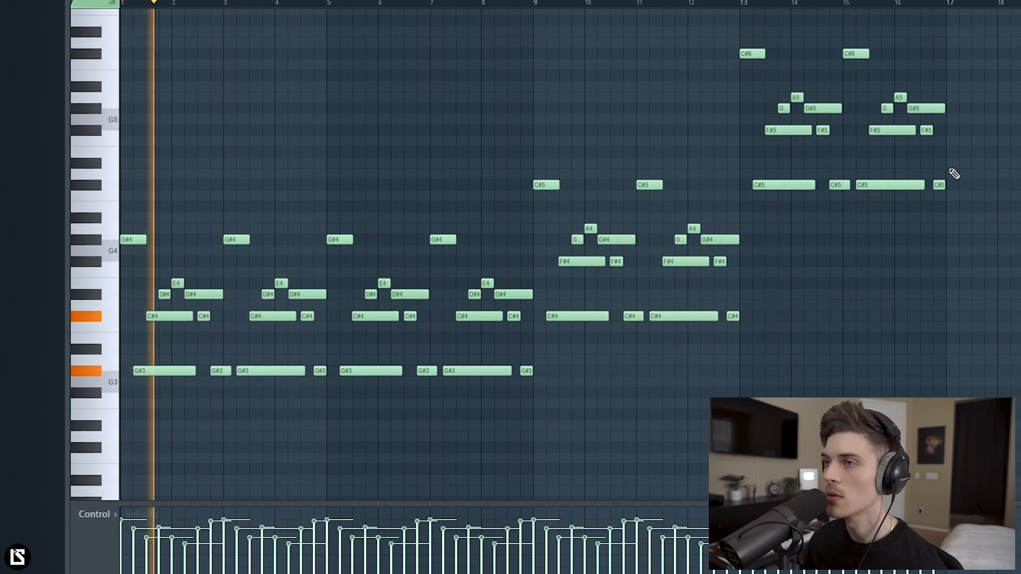
scroll(697, 317, down, 3)
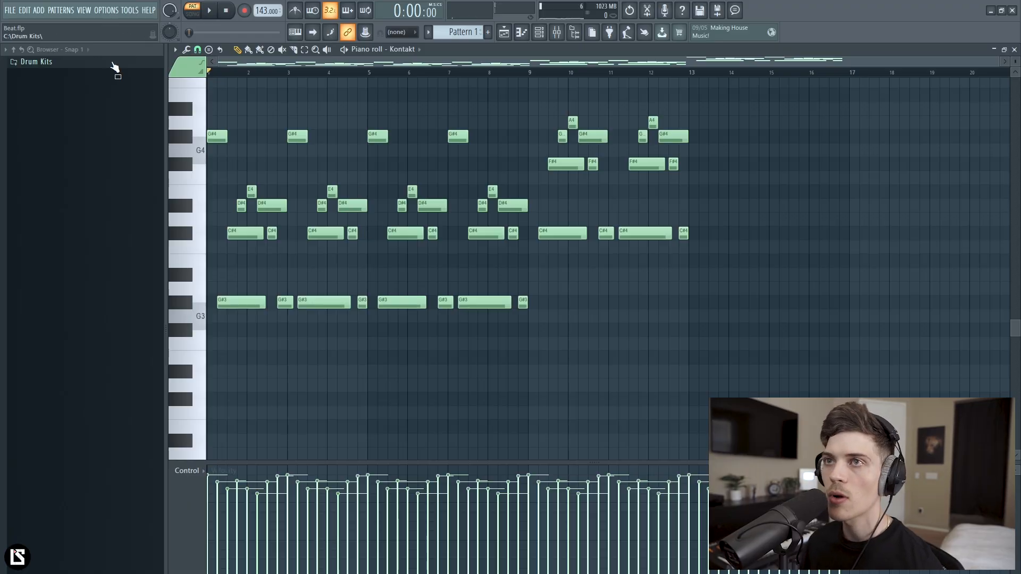
- Add a Keyscape instrument and load its LA Custom C7 - Rich Ballad preset
click(38, 10)
click(69, 169)
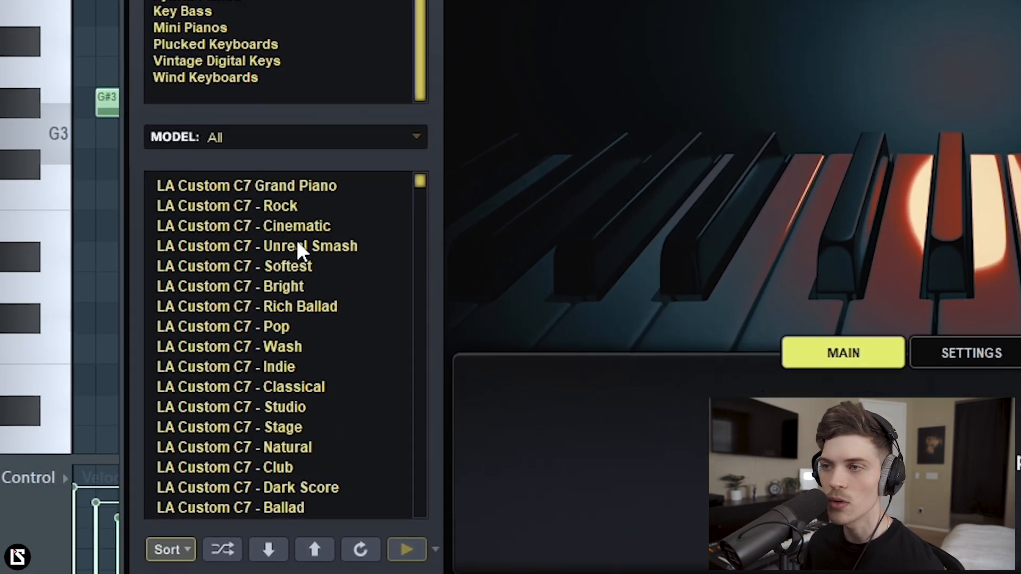
click(299, 310)
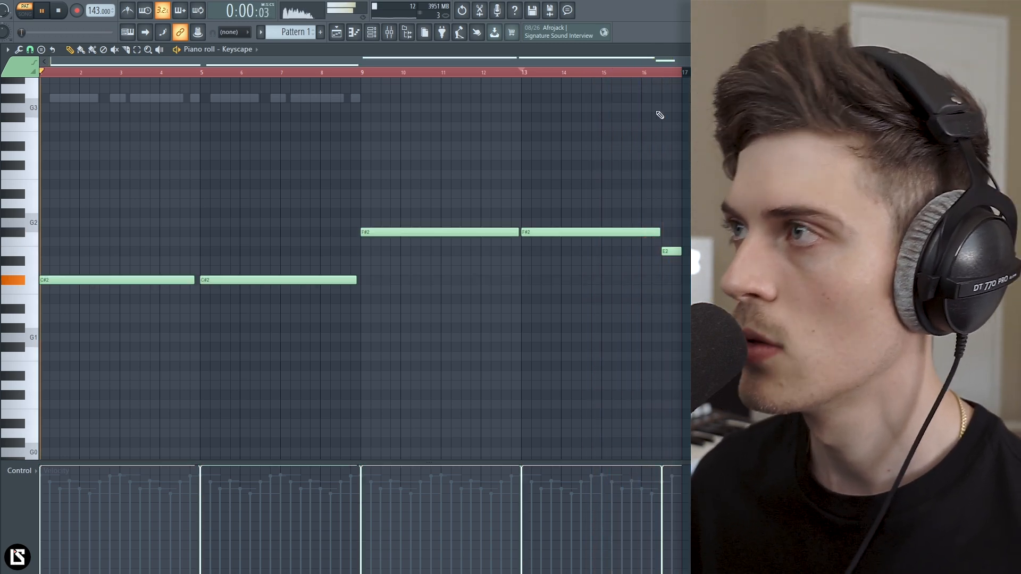
- Show the Pad presets in Analog Lab V and filter them by the Dark style
scroll(660, 124, up, 8)
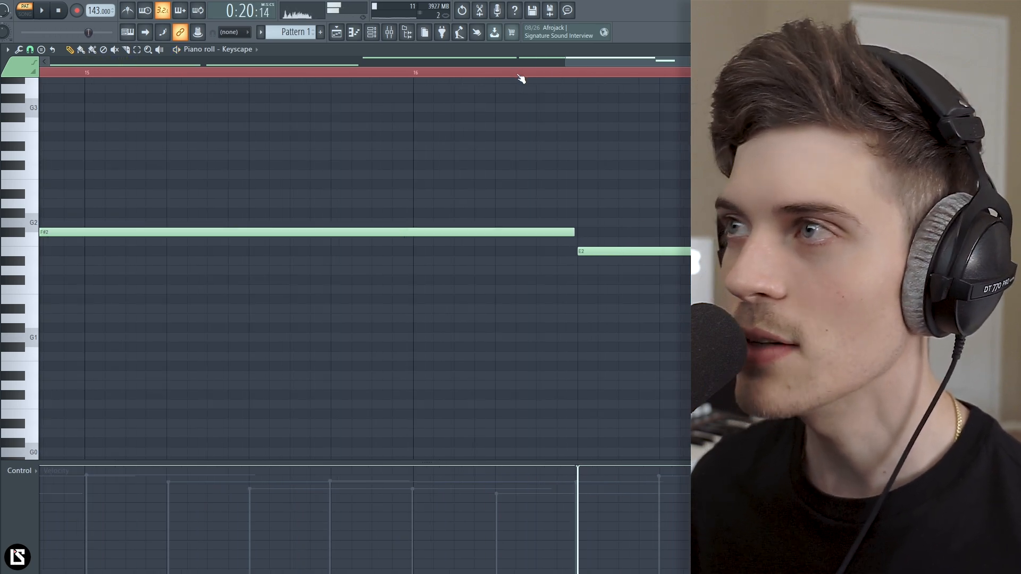
scroll(521, 78, down, 8)
key(F6)
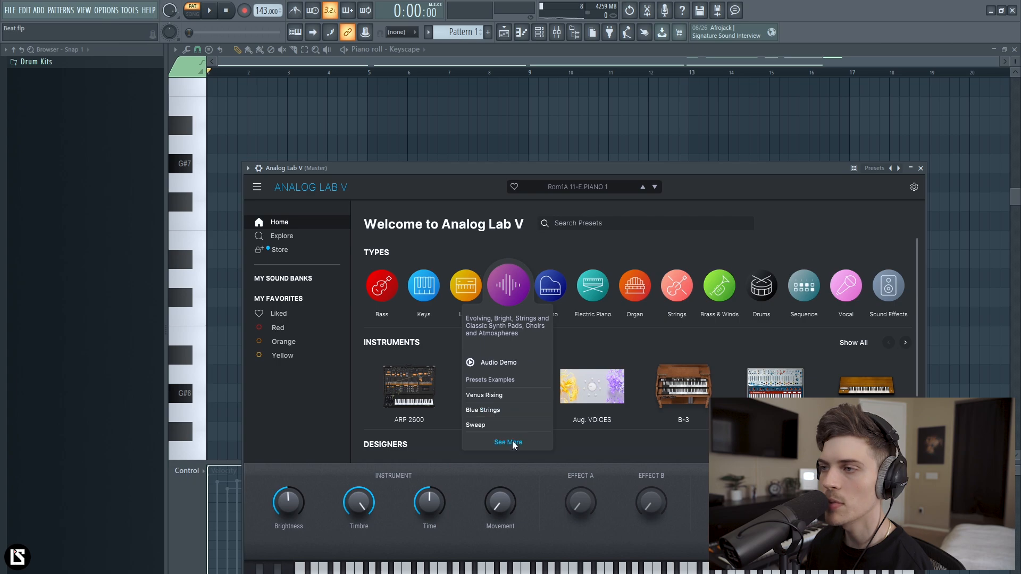
click(512, 441)
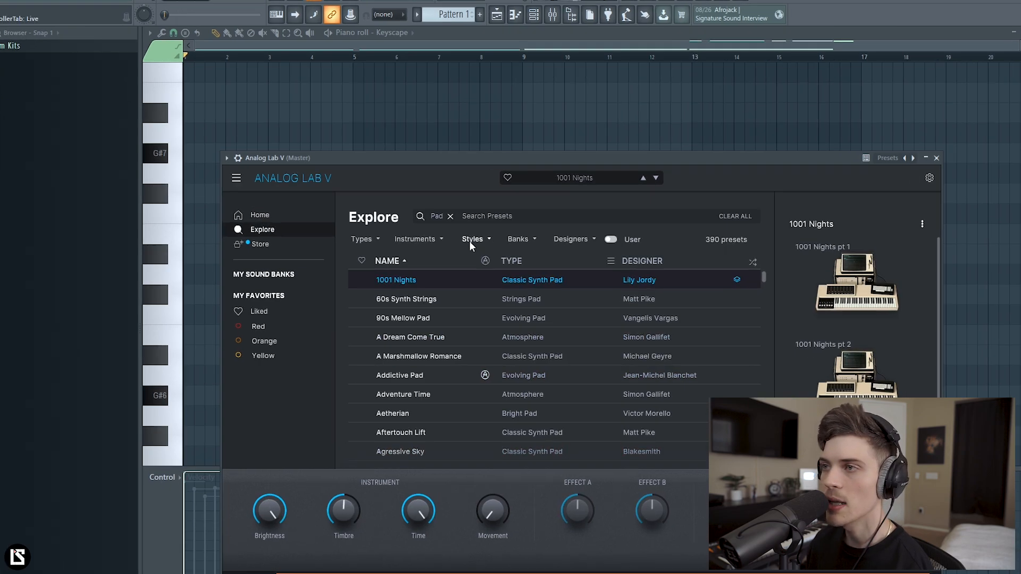
click(480, 245)
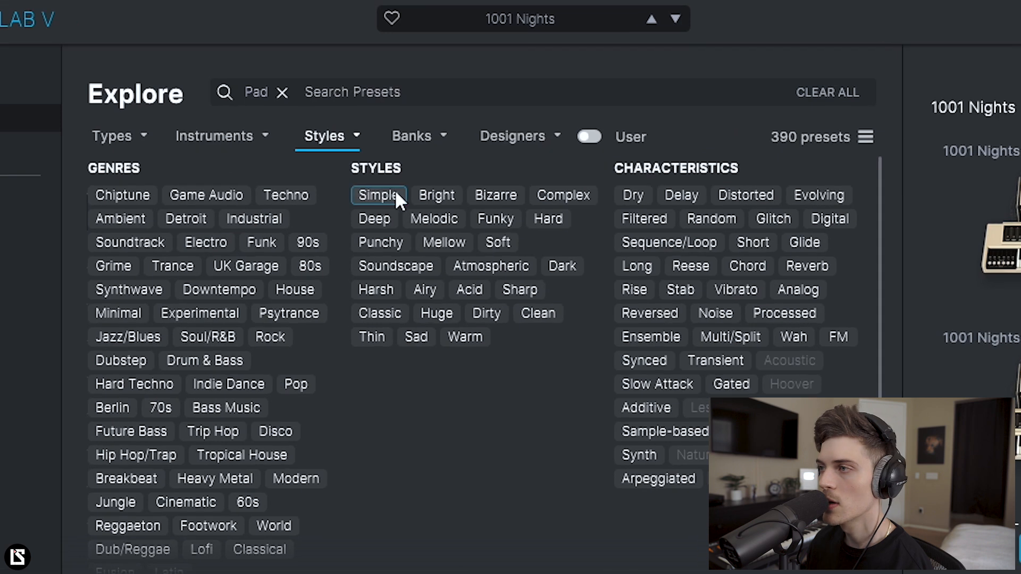
click(572, 267)
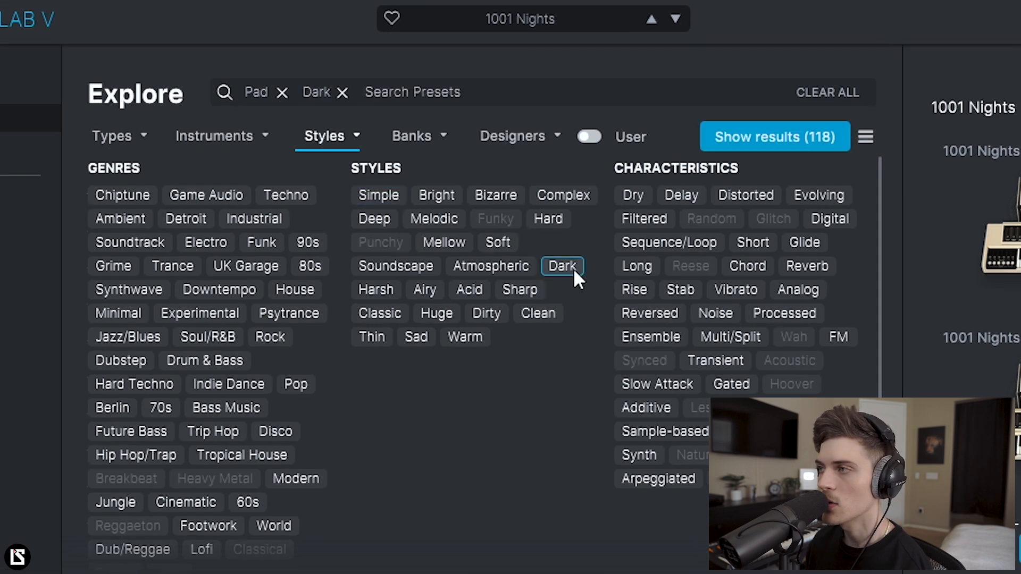
click(821, 137)
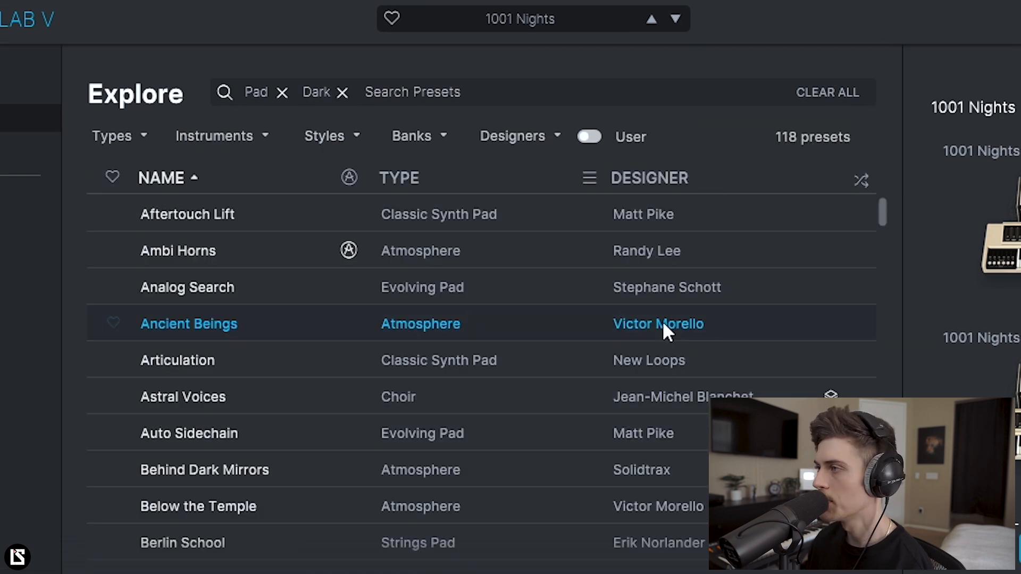
- Shuffle the dark pad presets, load Liquid Thoughts and close the Analog Lab V window
scroll(638, 334, down, 4)
click(862, 182)
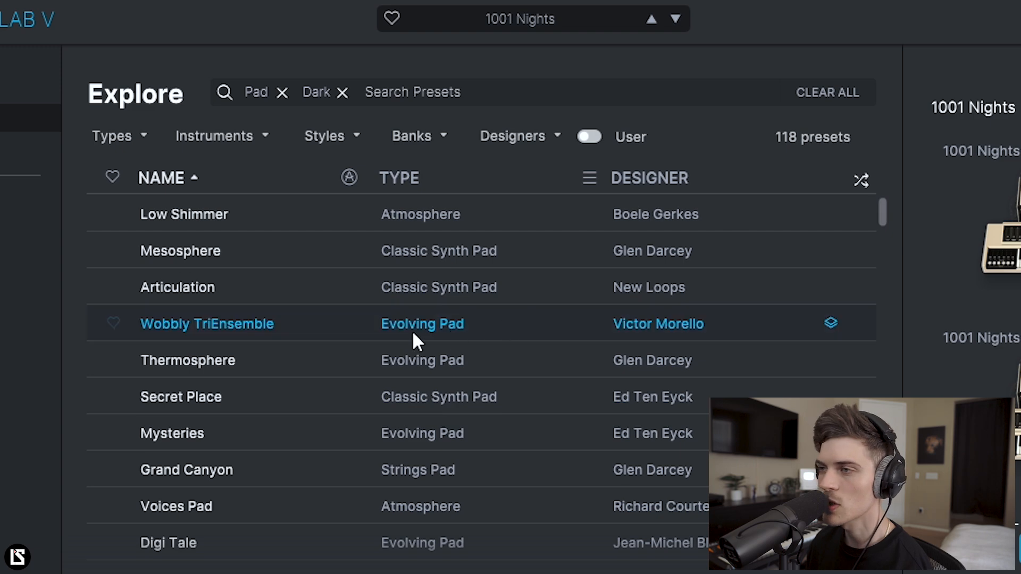
scroll(412, 340, down, 3)
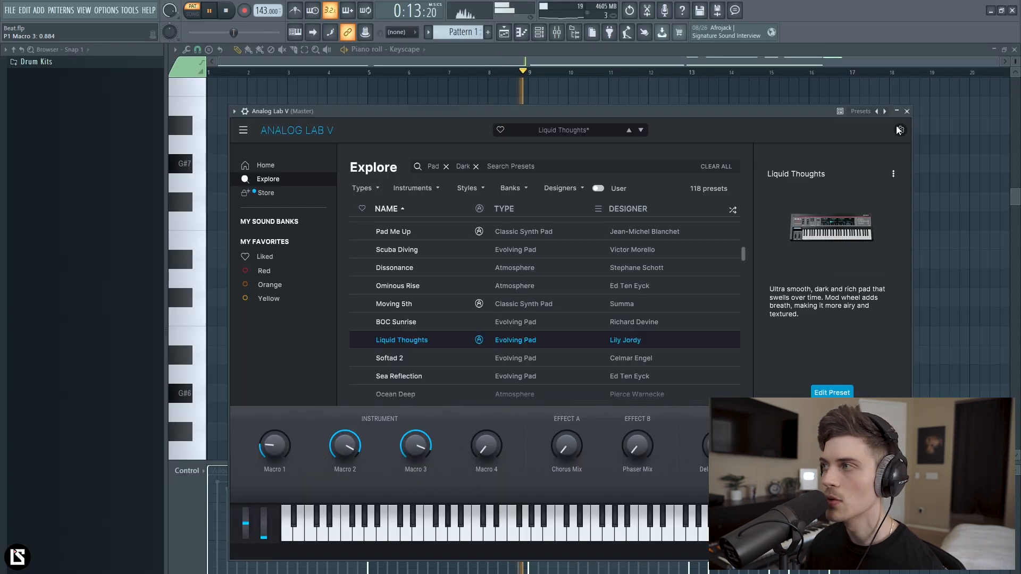
click(907, 111)
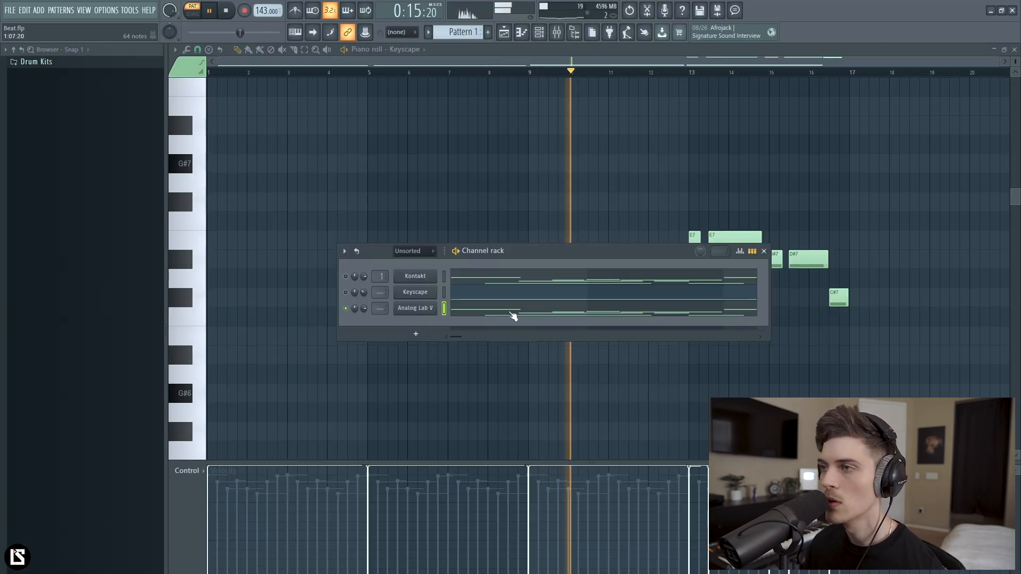
- Open the Analog Lab V channel's notes and add high half-bar notes between G#5 and E6 over bars 5–6 and 9–10
click(513, 315)
key(space)
scroll(514, 322, down, 8)
scroll(247, 75, up, 5)
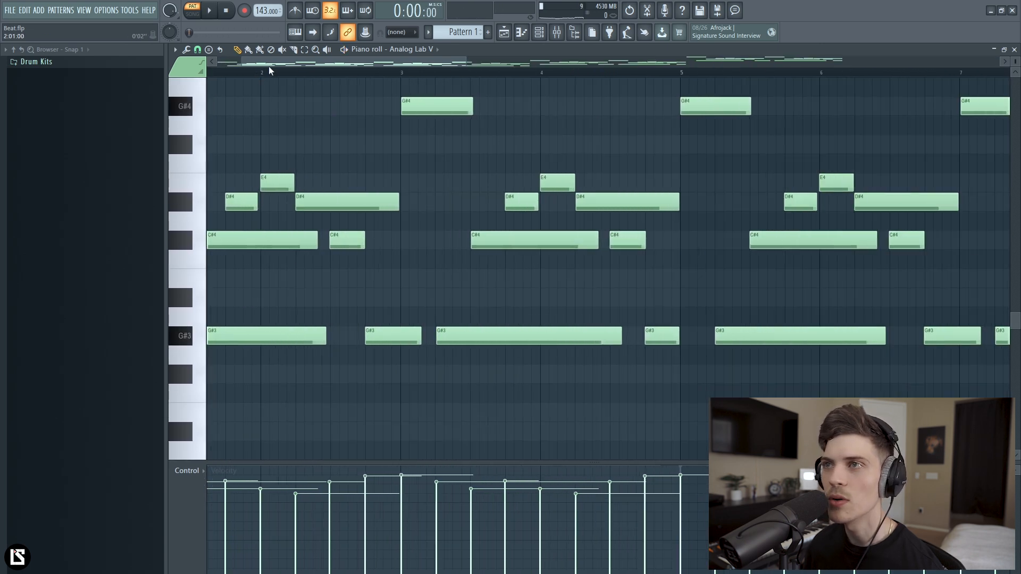
scroll(239, 144, left, 3)
scroll(304, 171, up, 3)
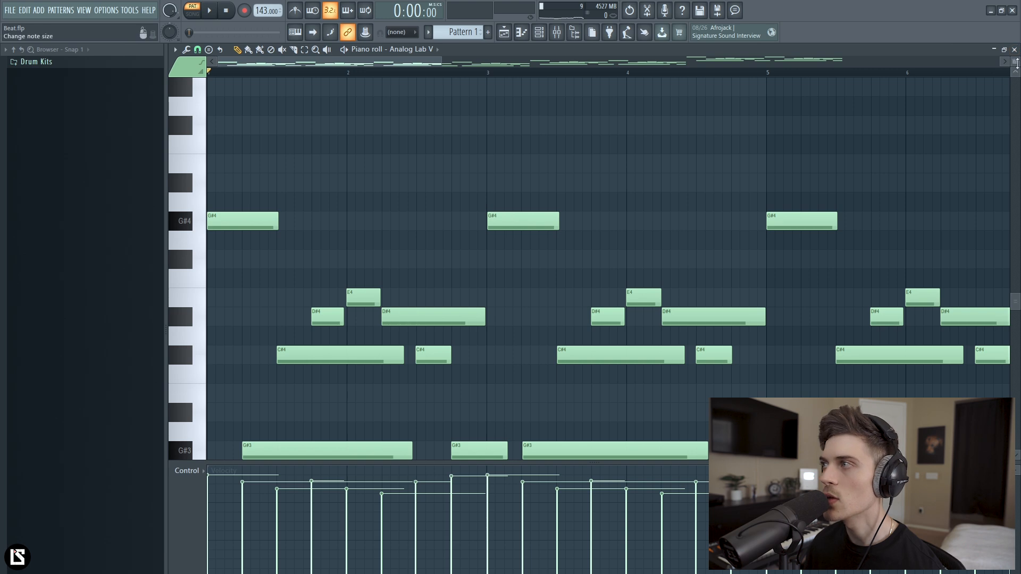
scroll(1016, 64, down, 2)
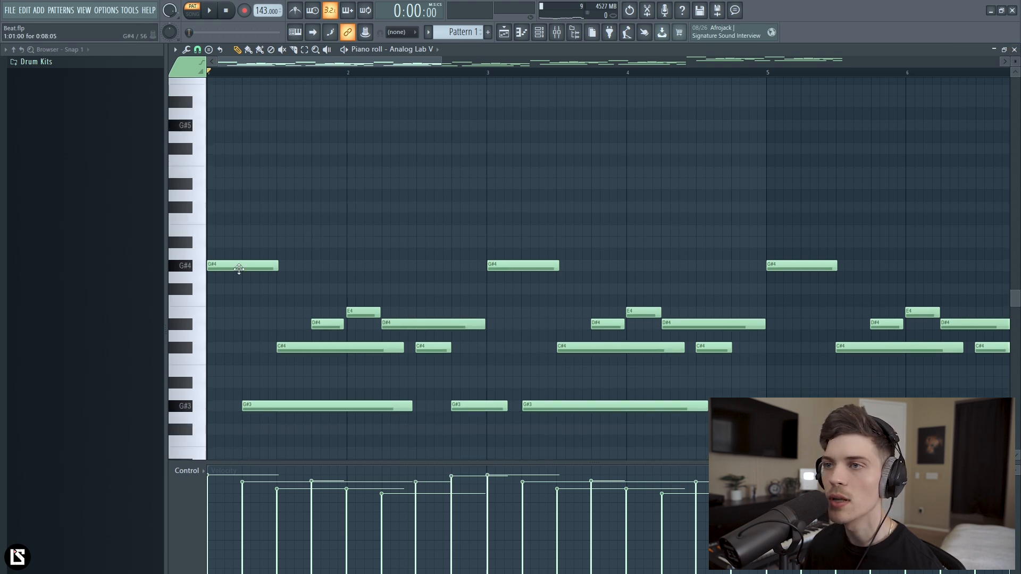
scroll(299, 312, up, 2)
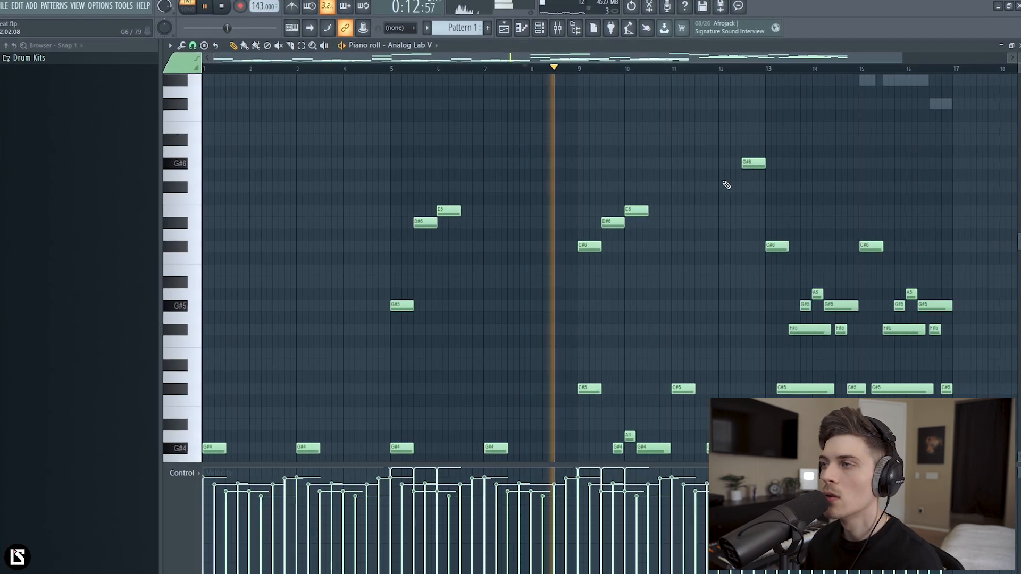
- Extend the high G#6 note in bar 12 so it ends at bar 14, and listen to the result
drag(766, 165, 815, 165)
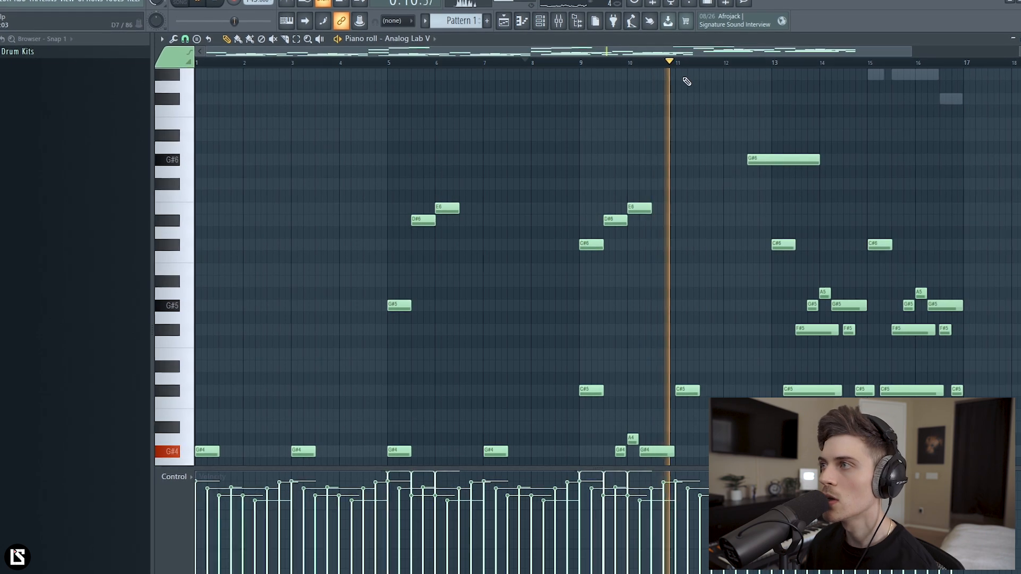
scroll(689, 66, down, 2)
scroll(790, 65, up, 3)
scroll(791, 65, up, 2)
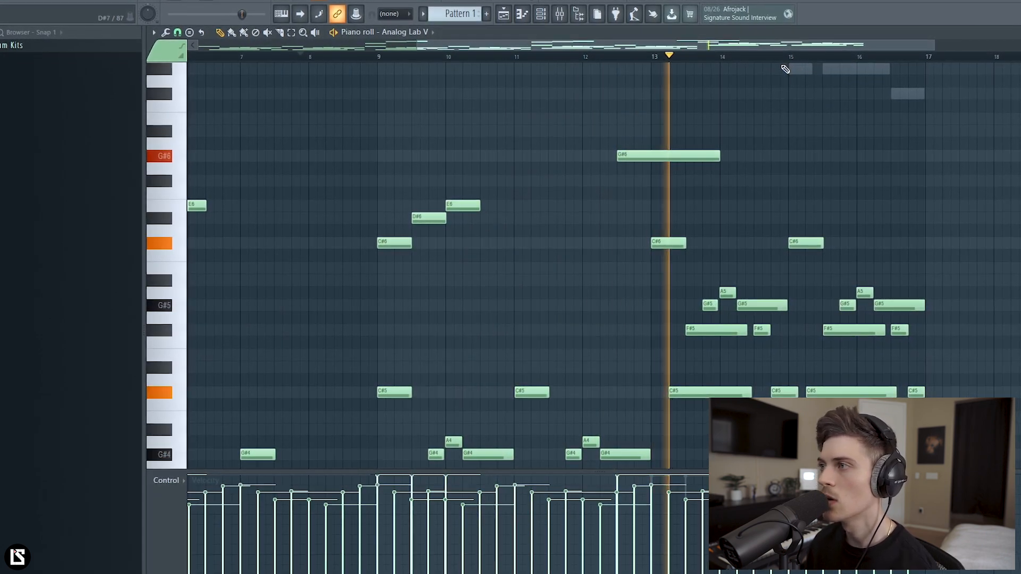
scroll(662, 57, down, 3)
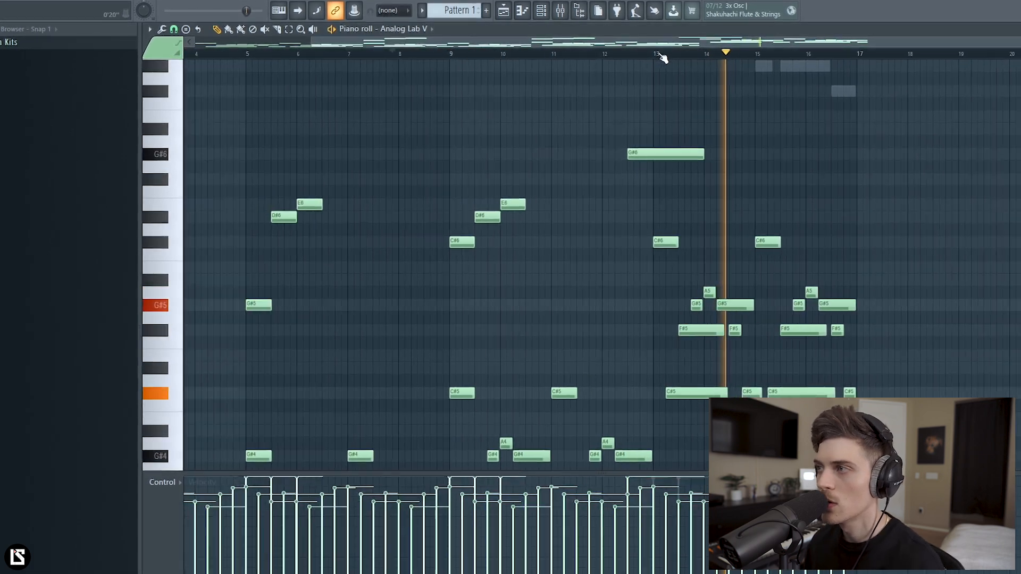
scroll(629, 136, down, 5)
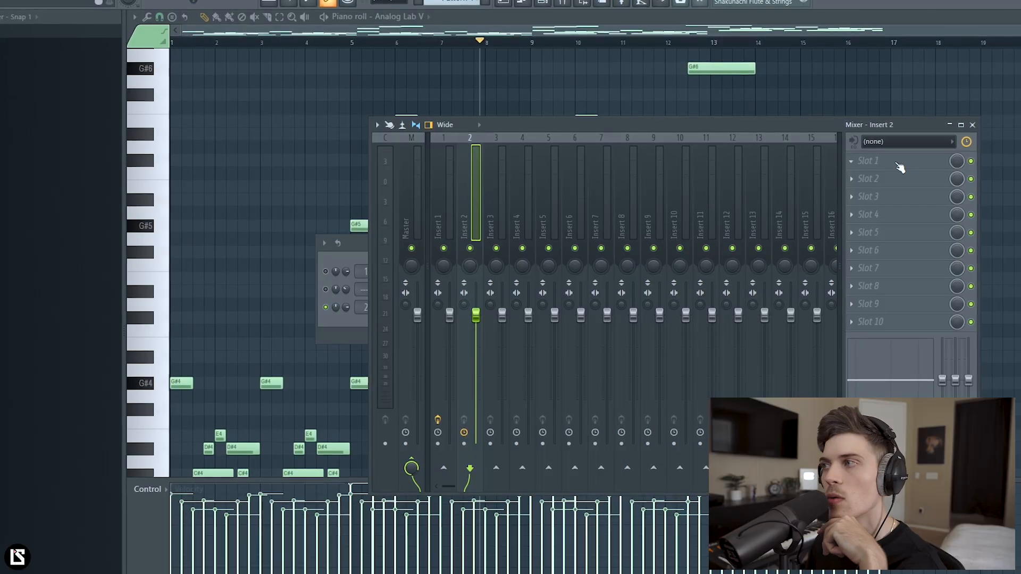
- Load ShaperBox 2 in the first effect slot of Insert 2 and choose its Pan Duck preset
click(894, 161)
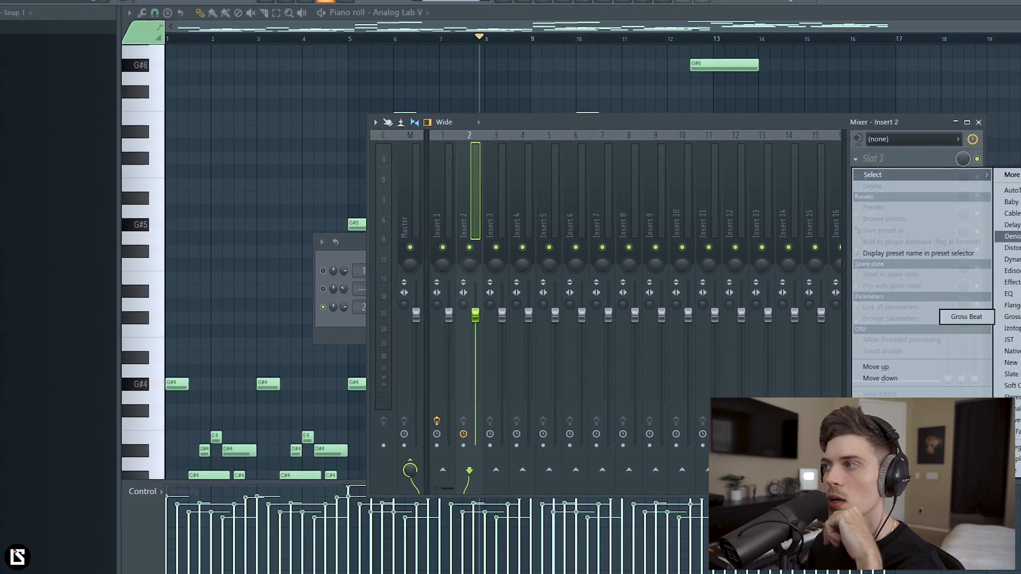
mouse_move(1011, 202)
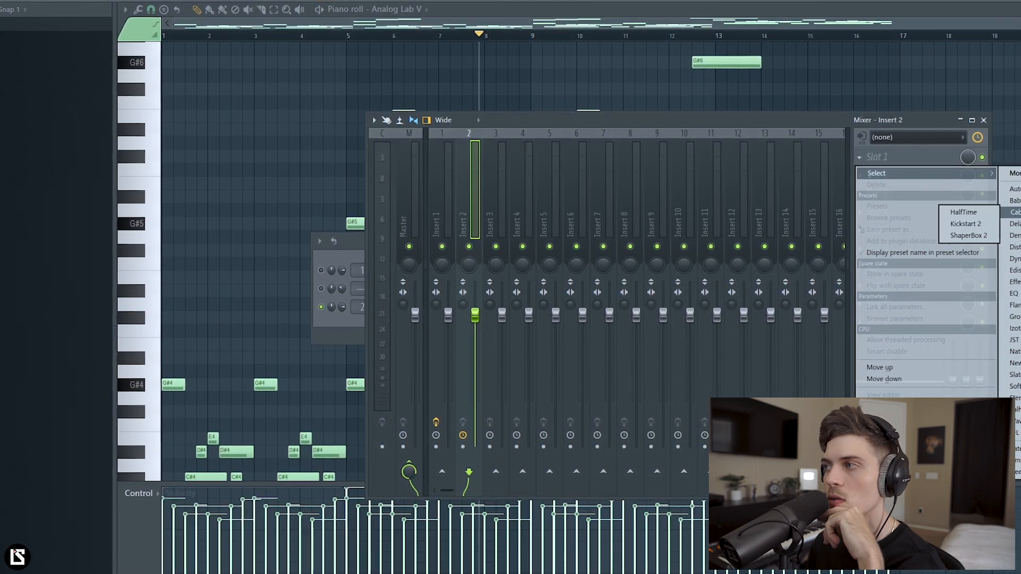
click(973, 233)
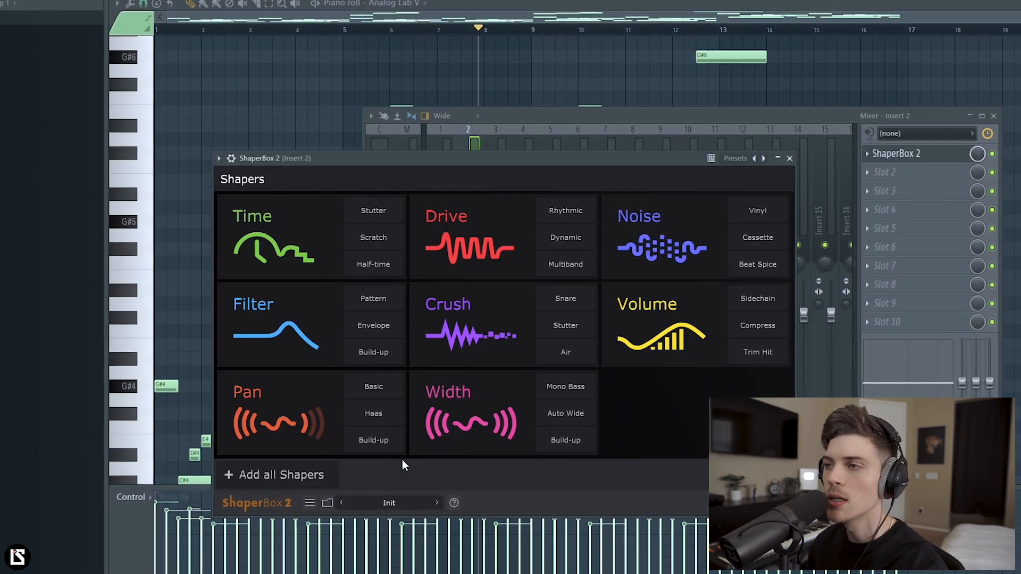
click(436, 503)
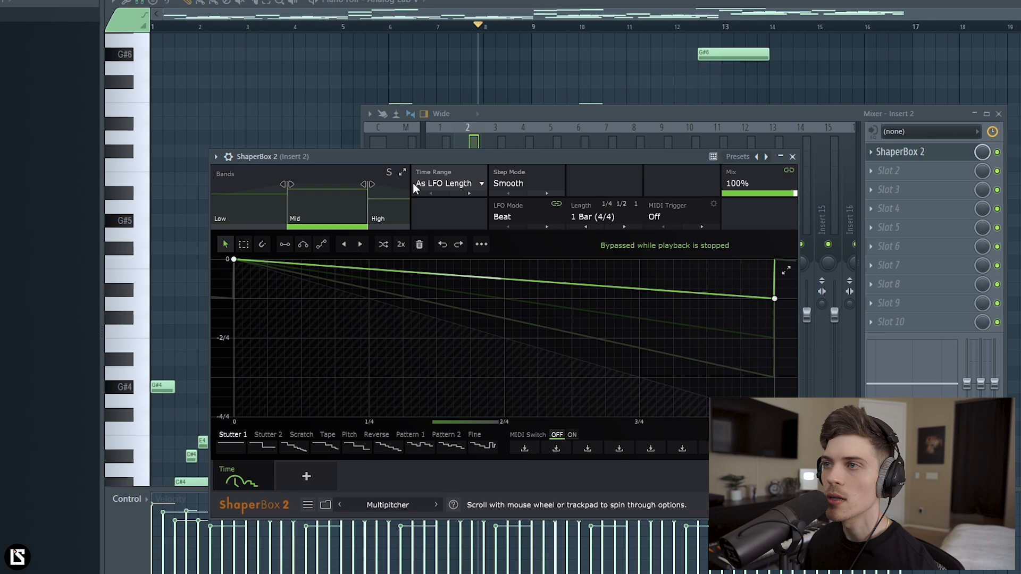
click(446, 512)
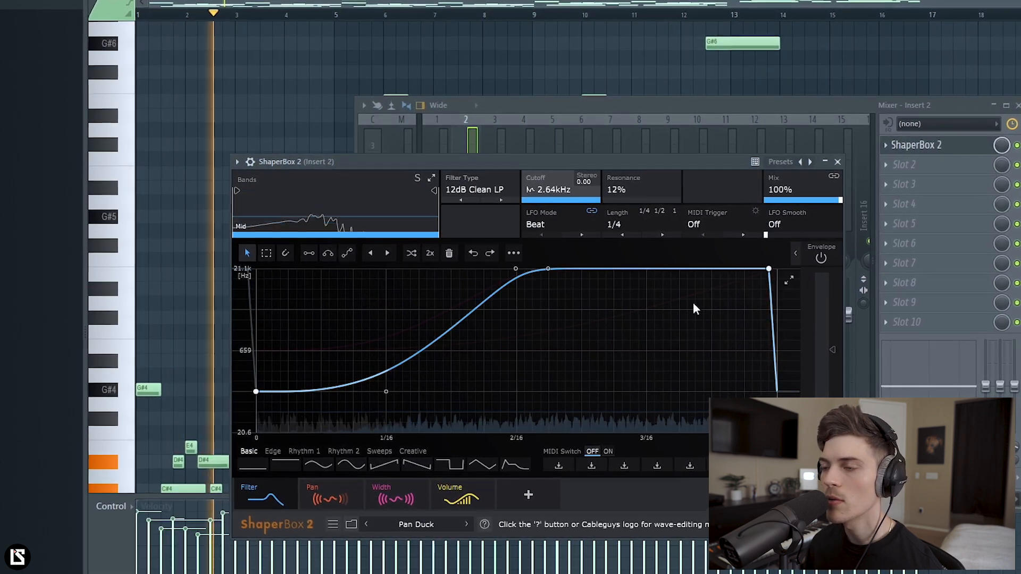
- Set the ShaperBox 2 filter's mix to 67% and cutoff to about 1.54 kHz, and show the Volume shaper
drag(843, 200, 819, 200)
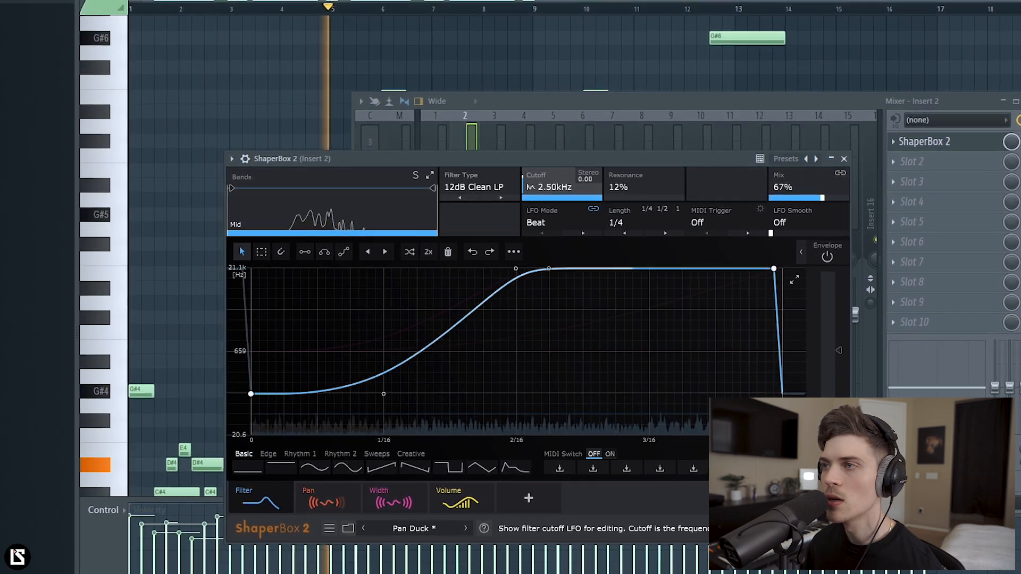
drag(553, 186, 553, 190)
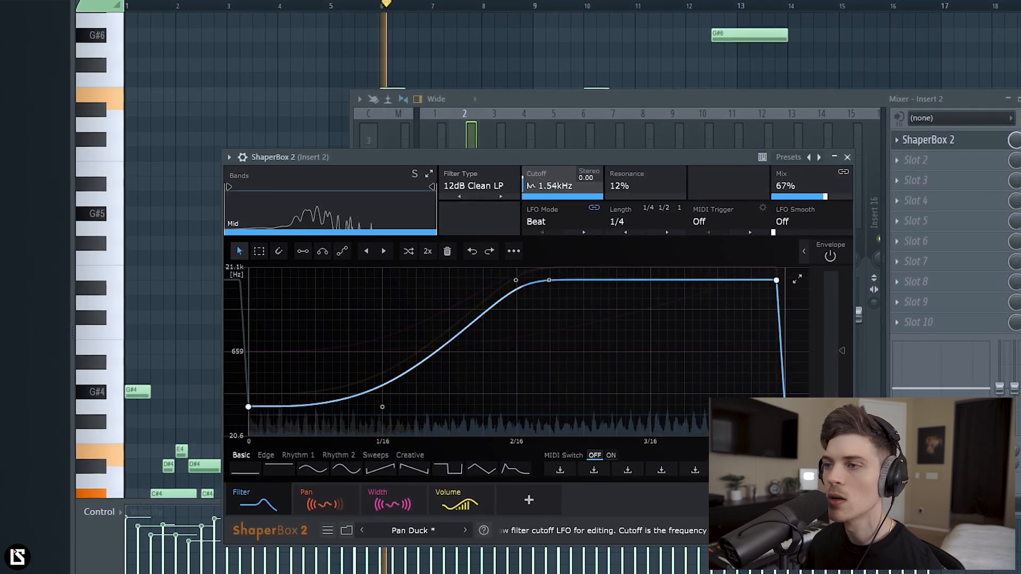
click(448, 492)
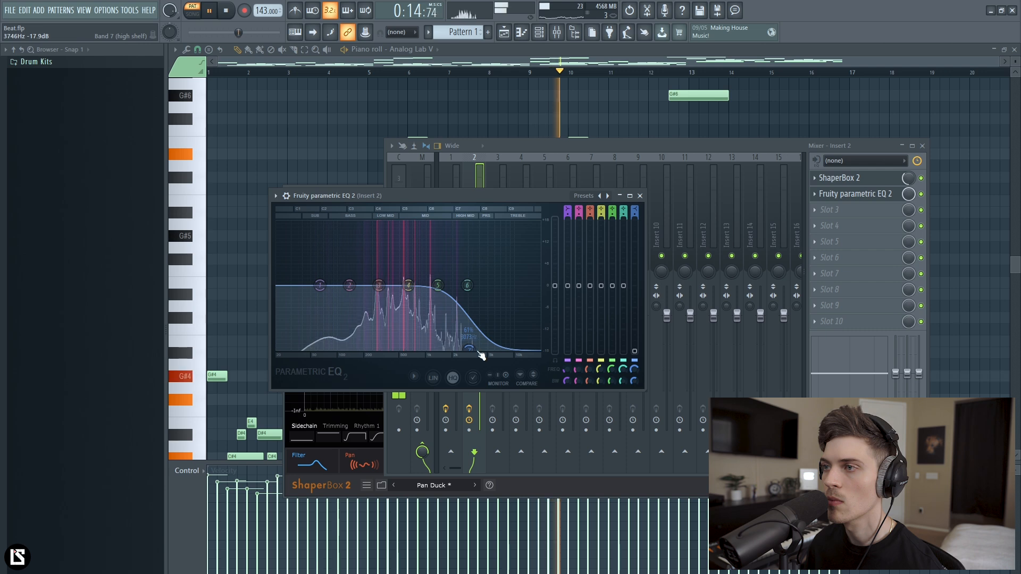
- Cut the pad's highs above about 3 kHz with band 7 of Fruity parametric EQ 2 and adjust ShaperBox 2's slot mix level
click(640, 195)
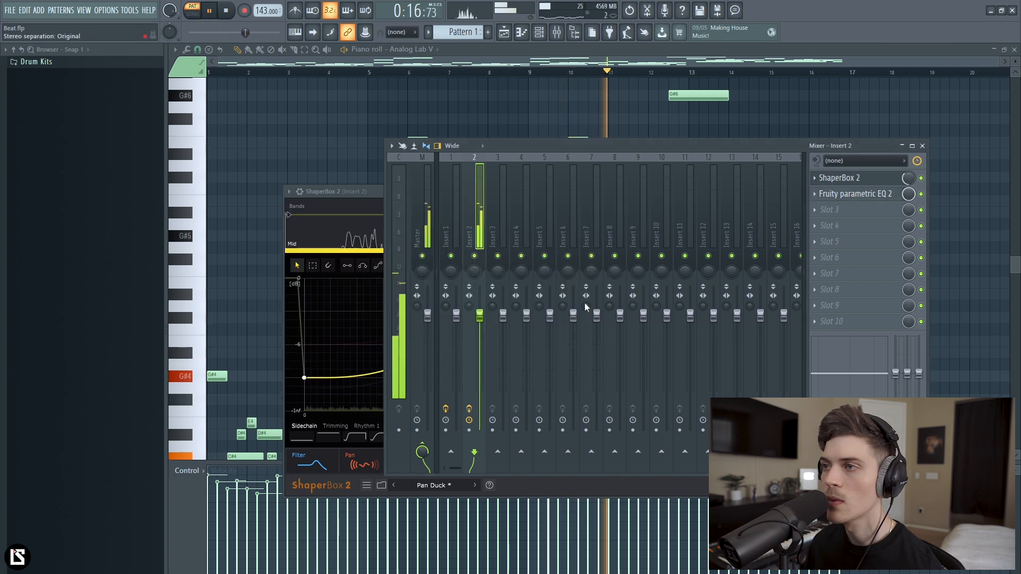
click(859, 194)
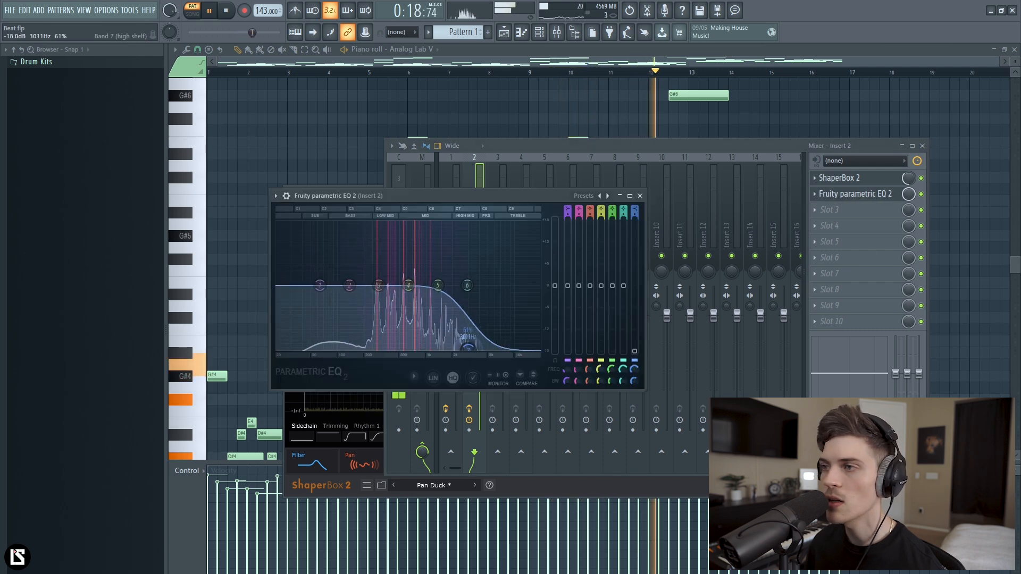
drag(910, 177, 910, 174)
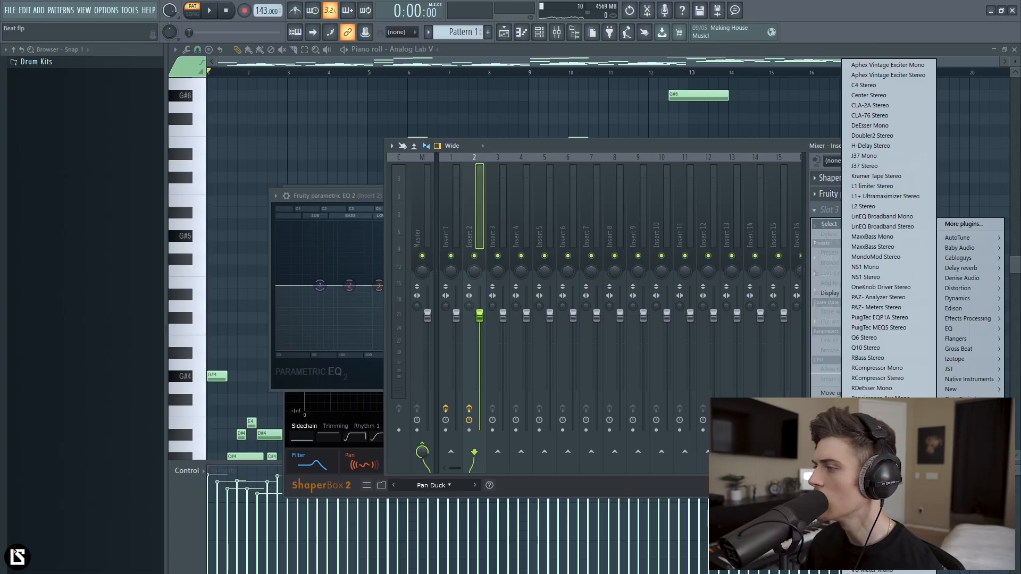
- Add S1 Imager Stereo in the third effect slot of Insert 2 and set its width to 1.57
click(880, 468)
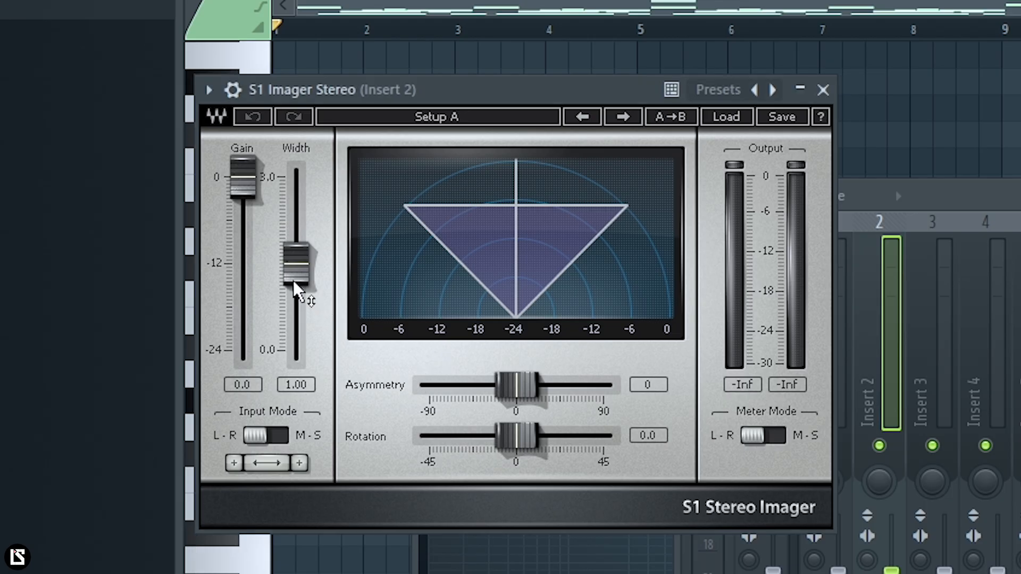
drag(295, 287, 295, 264)
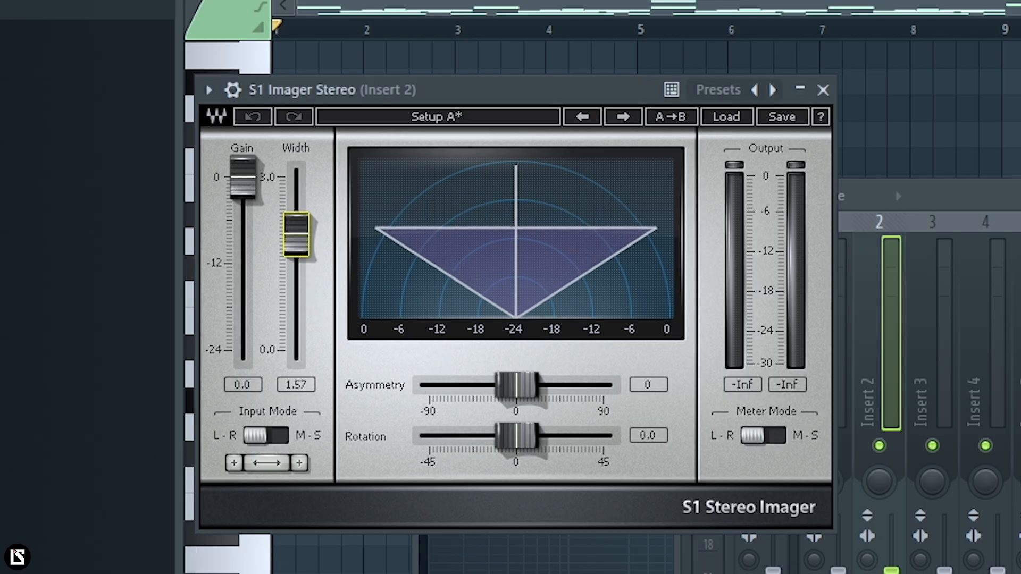
click(823, 92)
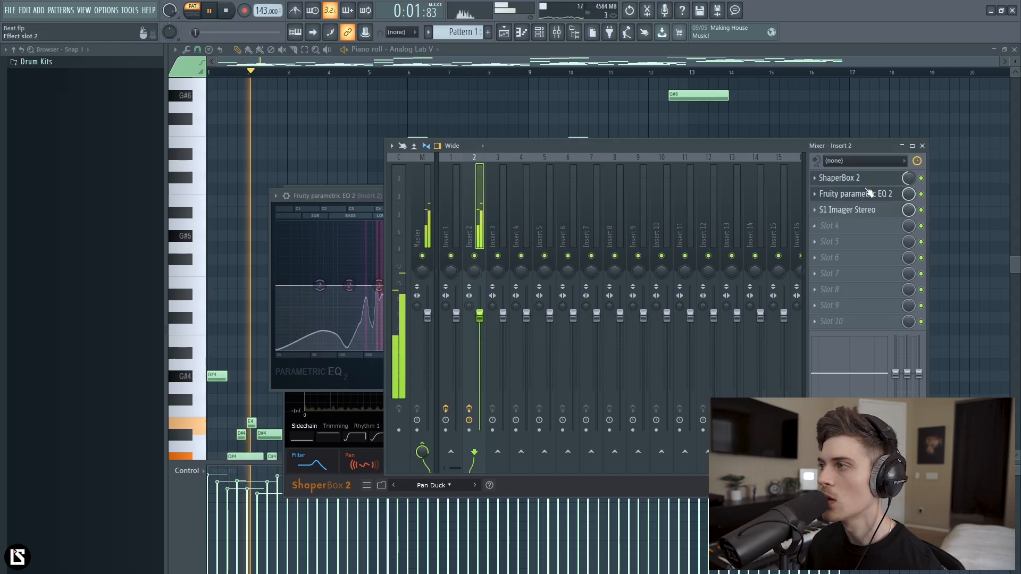
- Reopen the stereo imager and the parametric EQ, and cut the pad's low frequencies with EQ band 1
click(867, 210)
click(854, 194)
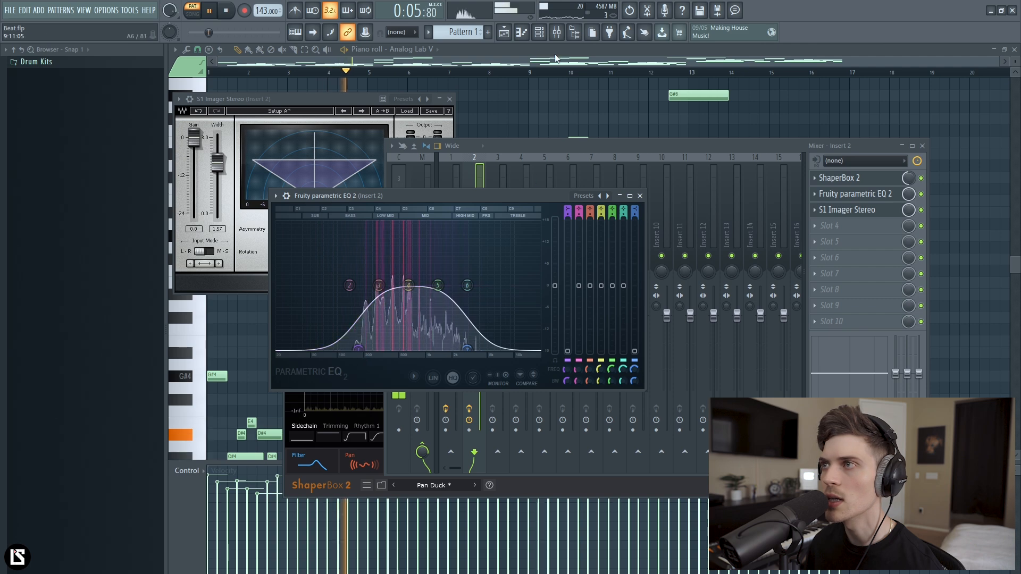
- Show the Arcade channel's On the Cusp kit, close it and listen to the B5 note at bar 1
click(539, 33)
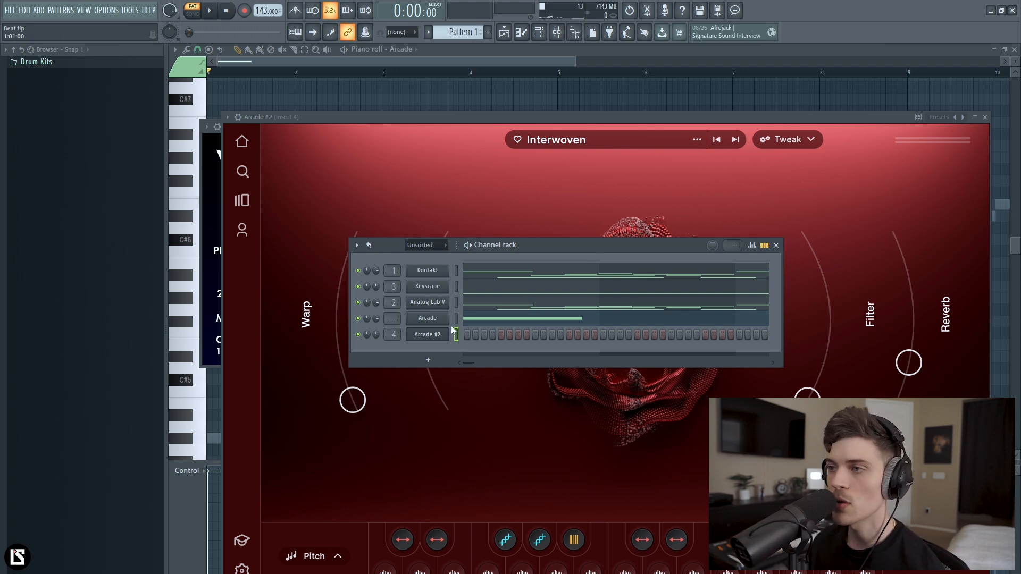
click(430, 318)
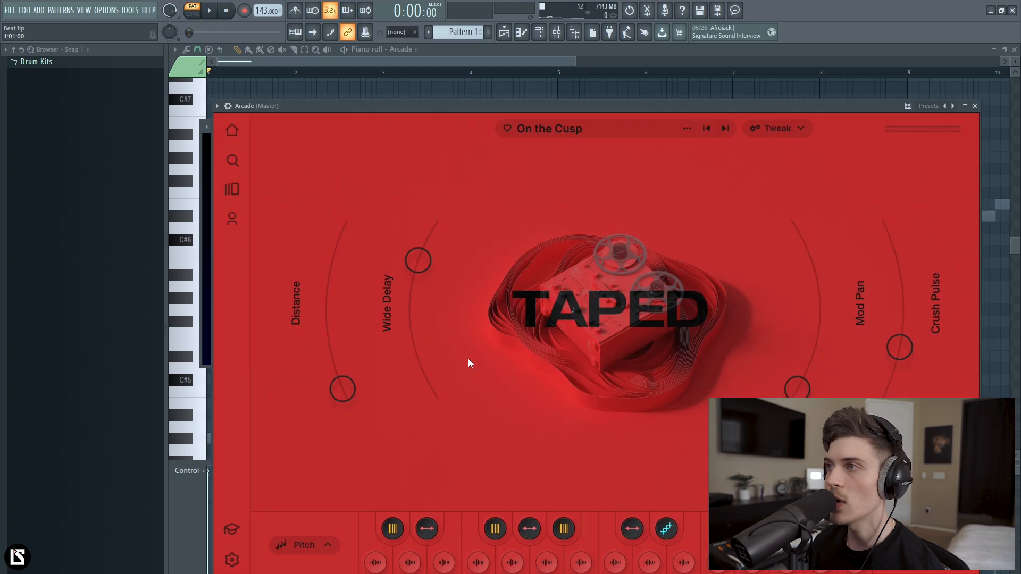
click(975, 106)
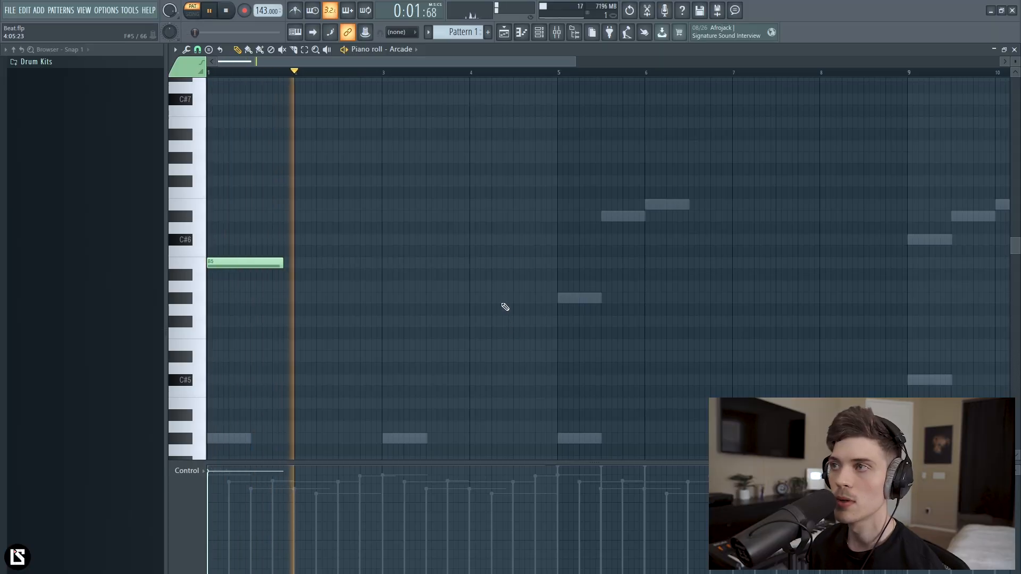
key(space)
- Open the Arcade #2 channel's notes and remove the E5 note at bar 3
click(543, 34)
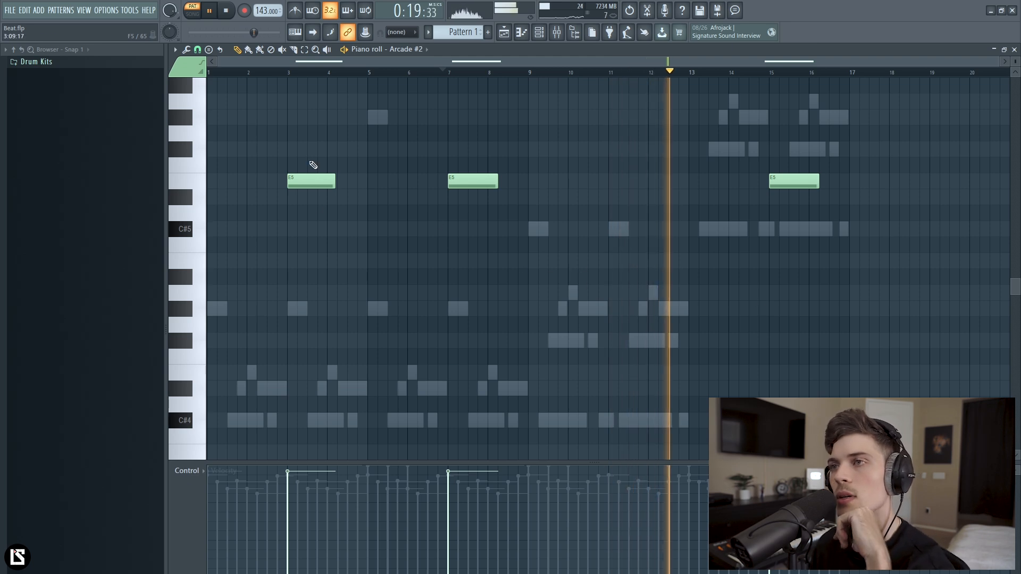
drag(443, 150, 1000, 226)
ctrl+click(680, 274)
drag(458, 63, 453, 72)
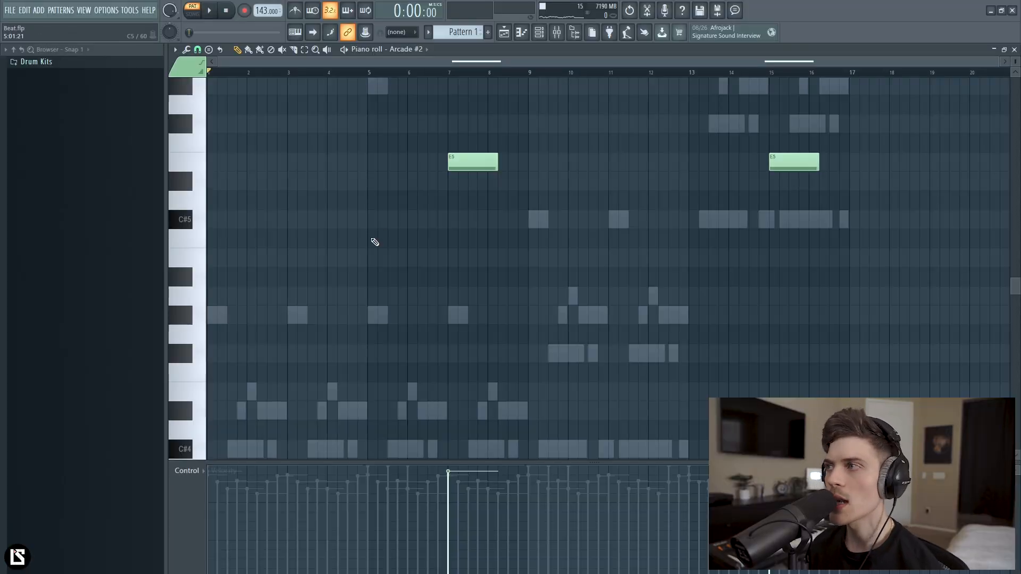
scroll(375, 242, up, 3)
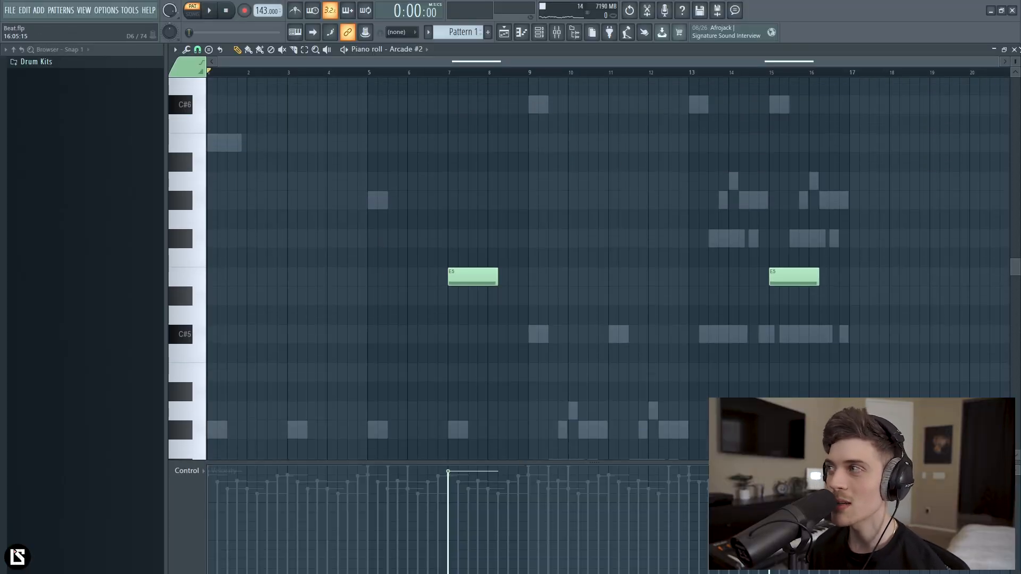
scroll(494, 277, down, 1)
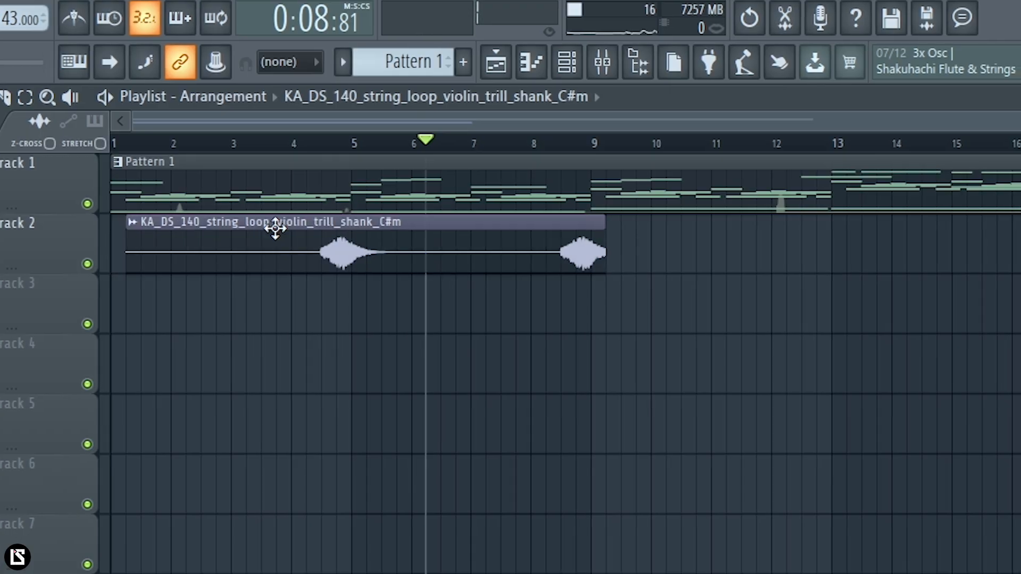
- Move the violin trill clip on Track 2 so its swells start at bars 9 and 13, and play it with its channel settings open
drag(273, 228, 545, 276)
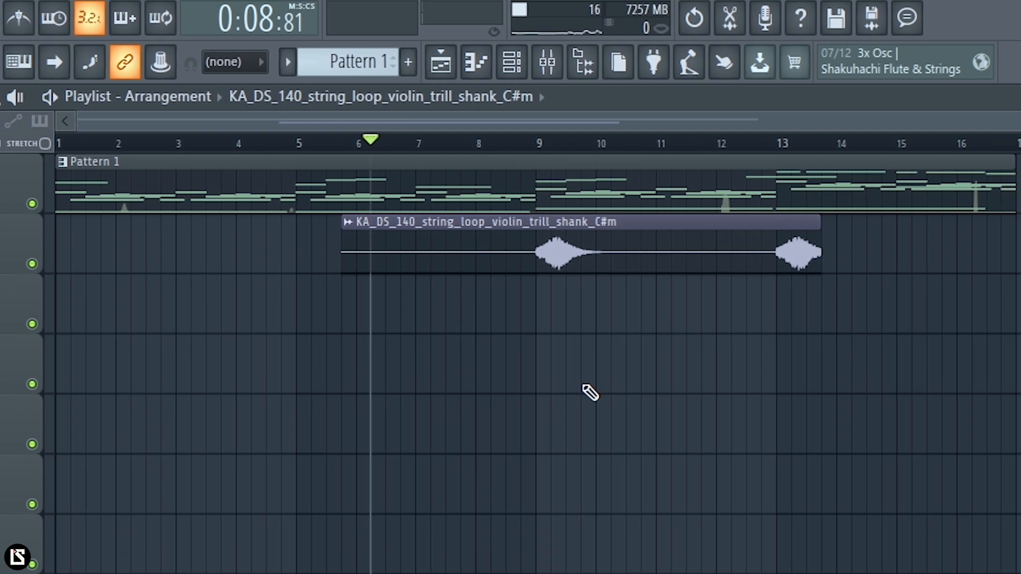
click(506, 142)
double_click(553, 239)
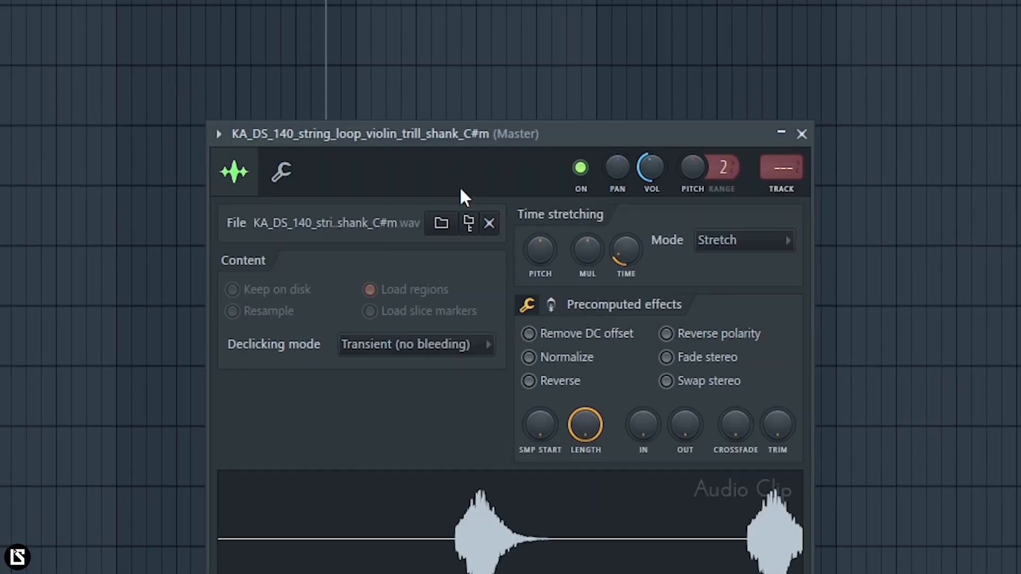
key(space)
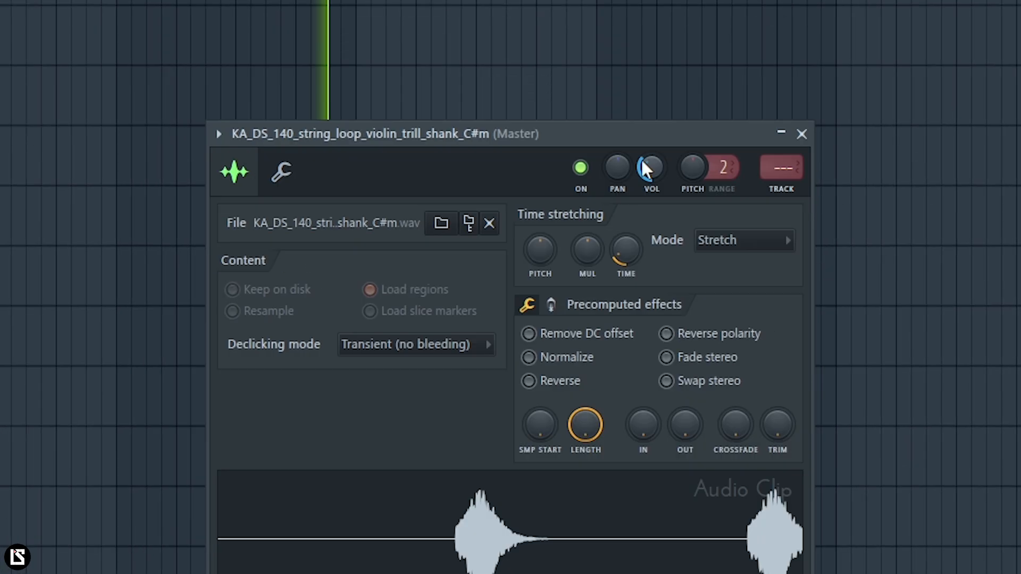
right_click(629, 378)
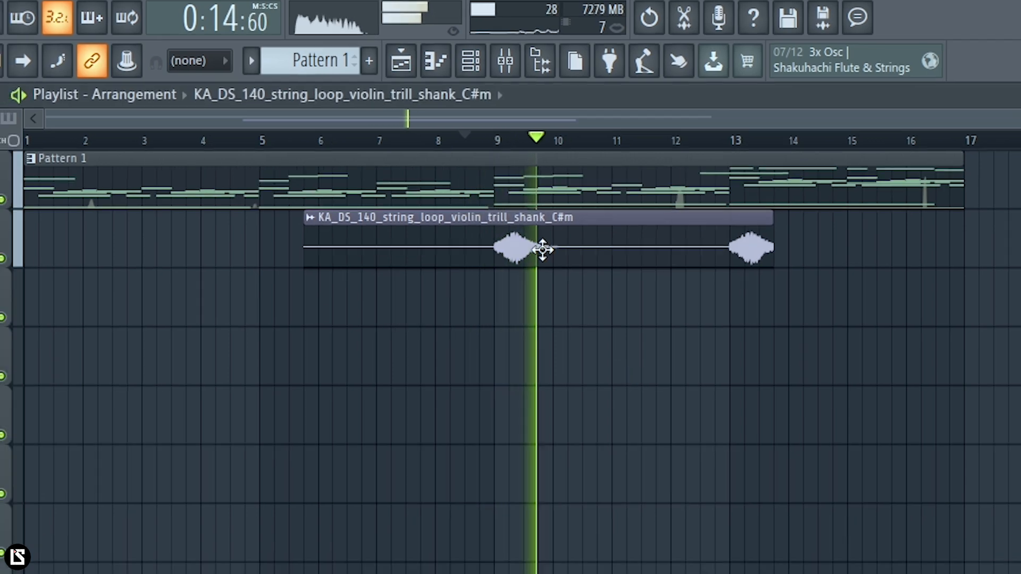
- Reopen the violin clip's channel settings and route the clip to mixer track 5
double_click(541, 247)
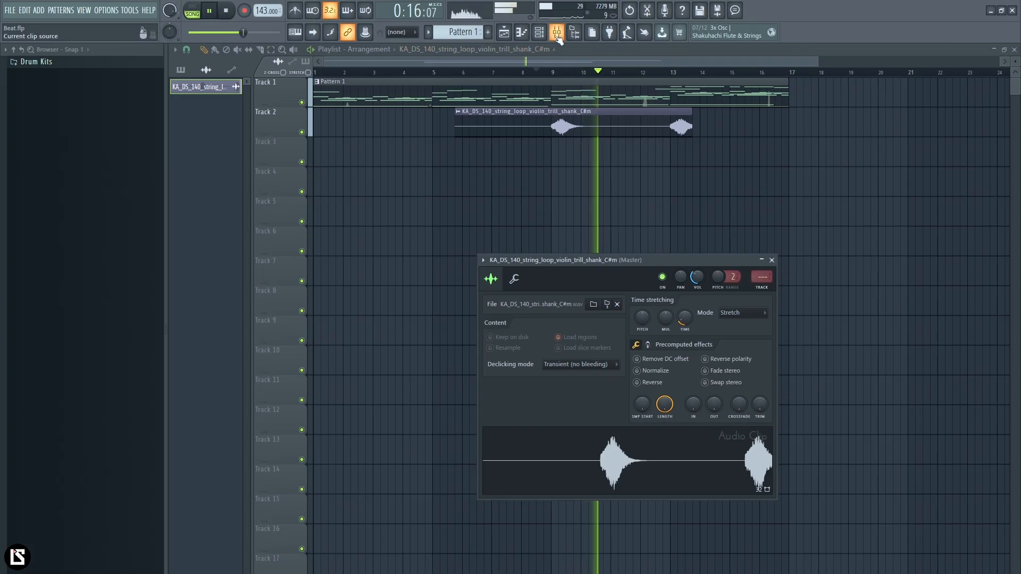
click(557, 34)
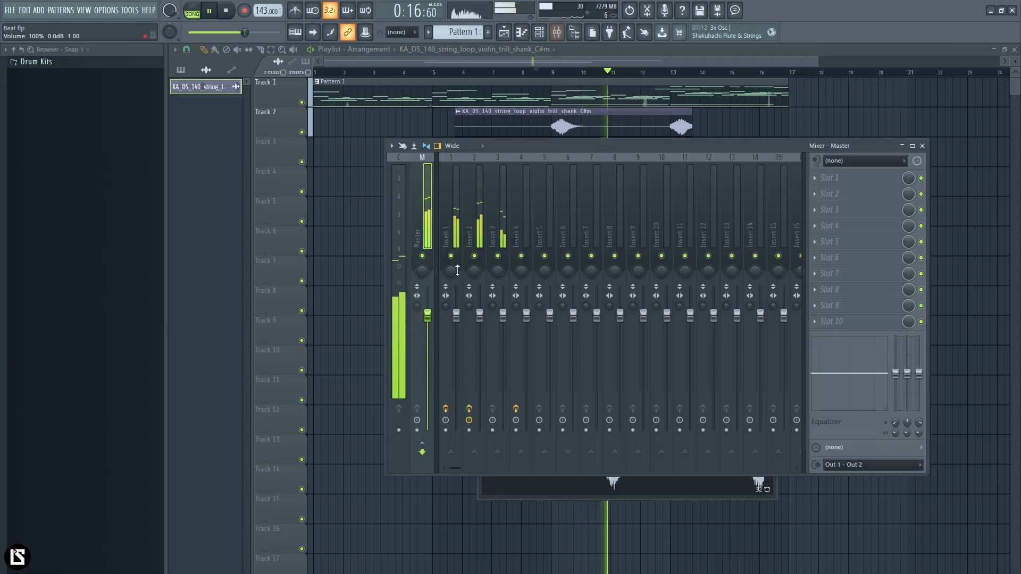
click(546, 35)
scroll(408, 405, up, 3)
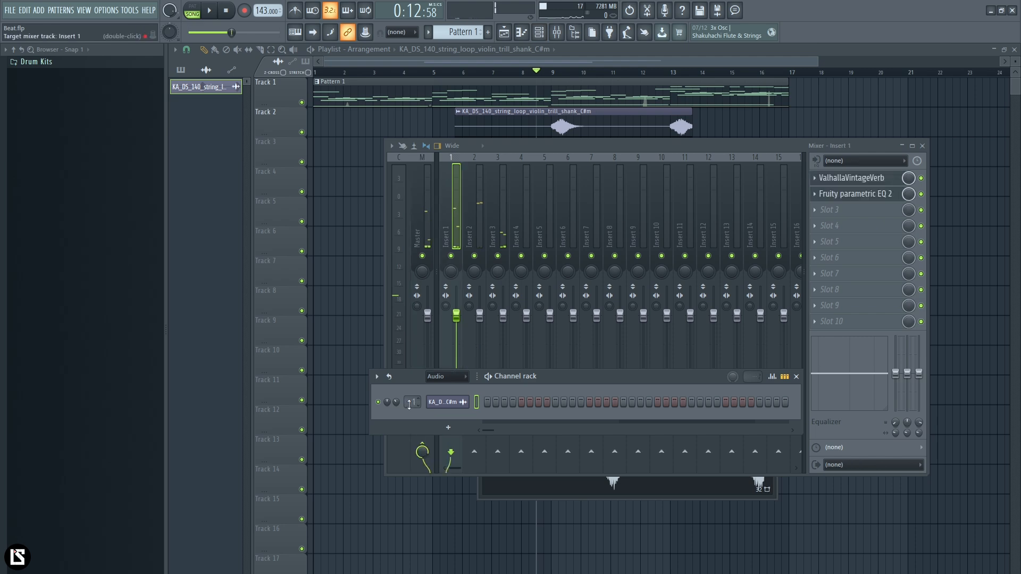
- Load ValhallaVintageVerb on Insert 5 with the 1980s color, 82% mix and about 6.47 s decay
click(826, 179)
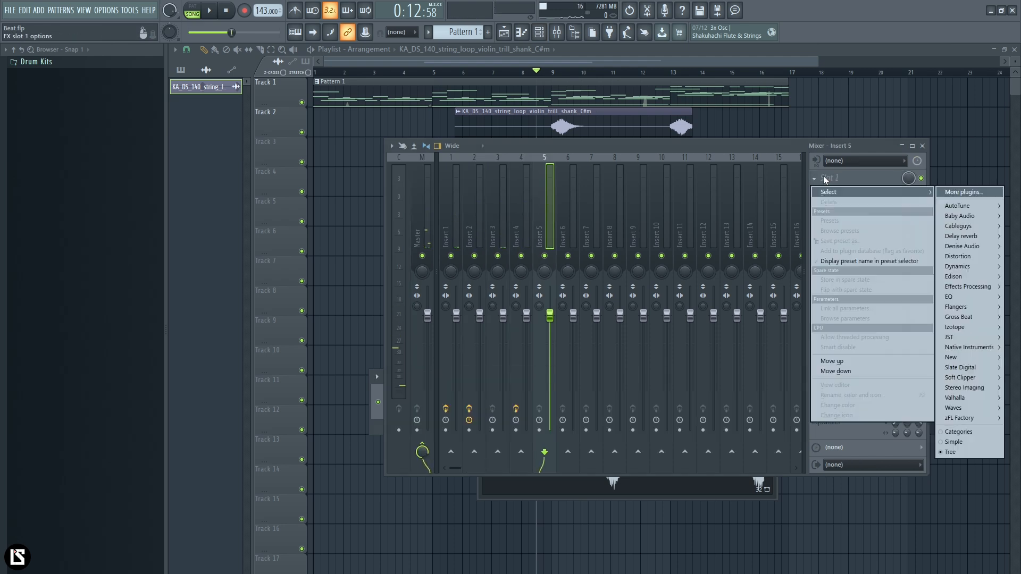
click(904, 398)
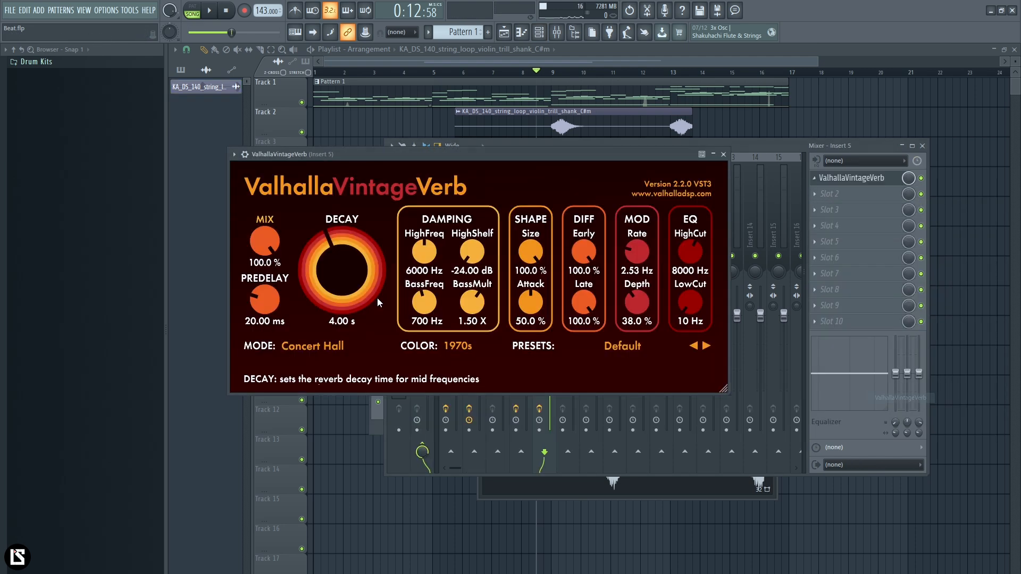
click(458, 347)
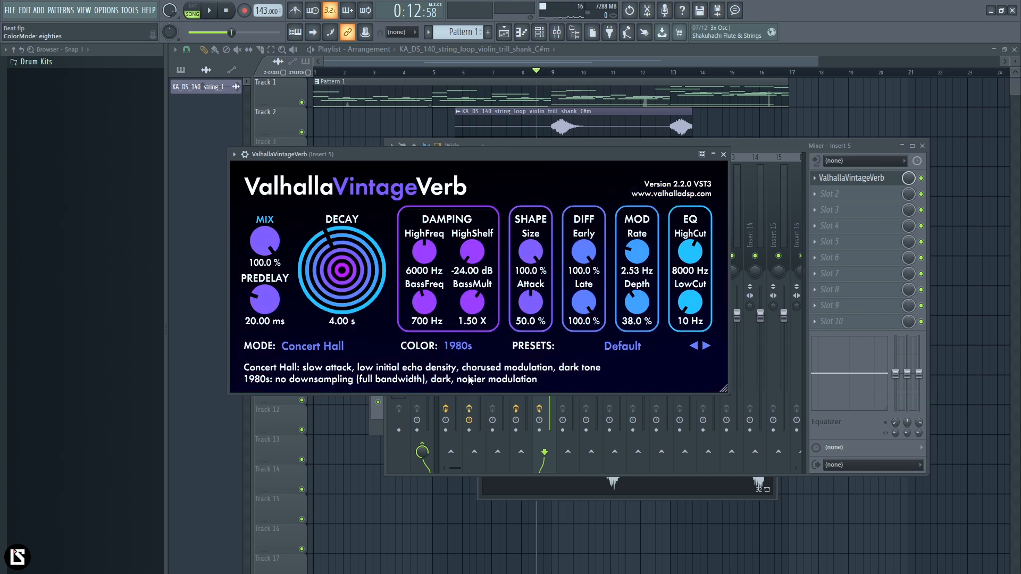
drag(247, 233, 285, 278)
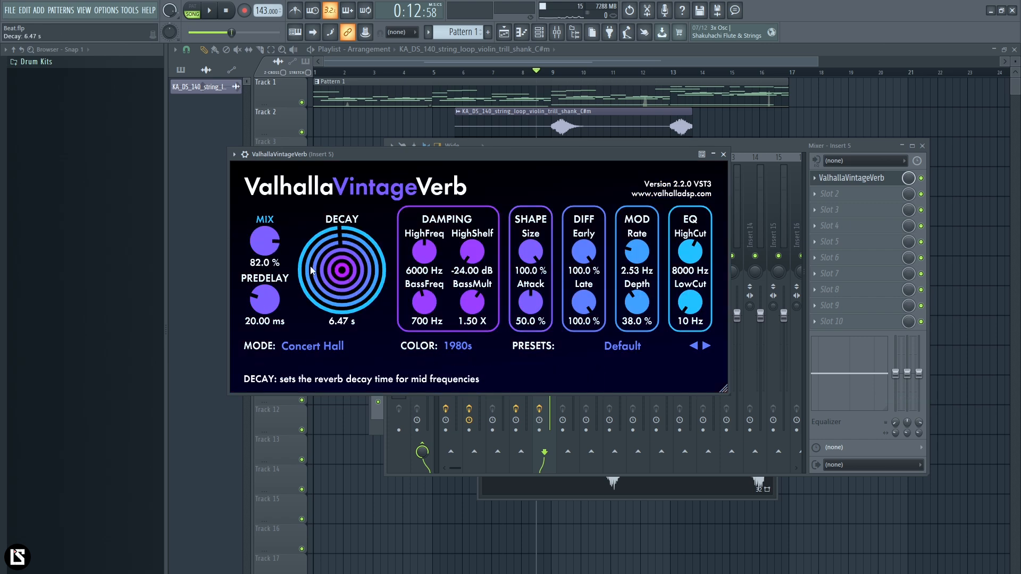
- Split the violin trill clip on Track 2 at bar 12, make the second piece unique and check its channel settings
click(608, 128)
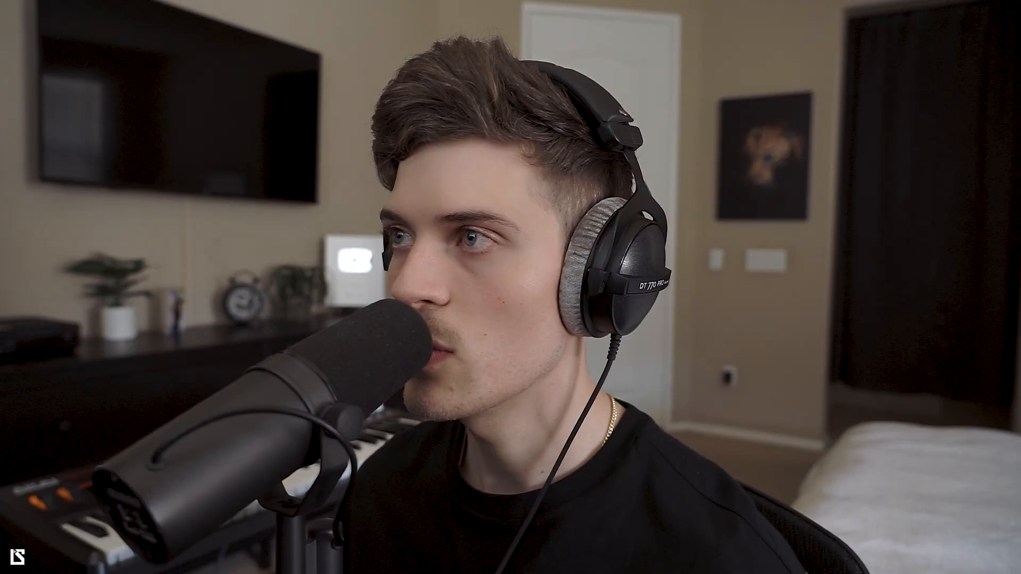
right_click(636, 117)
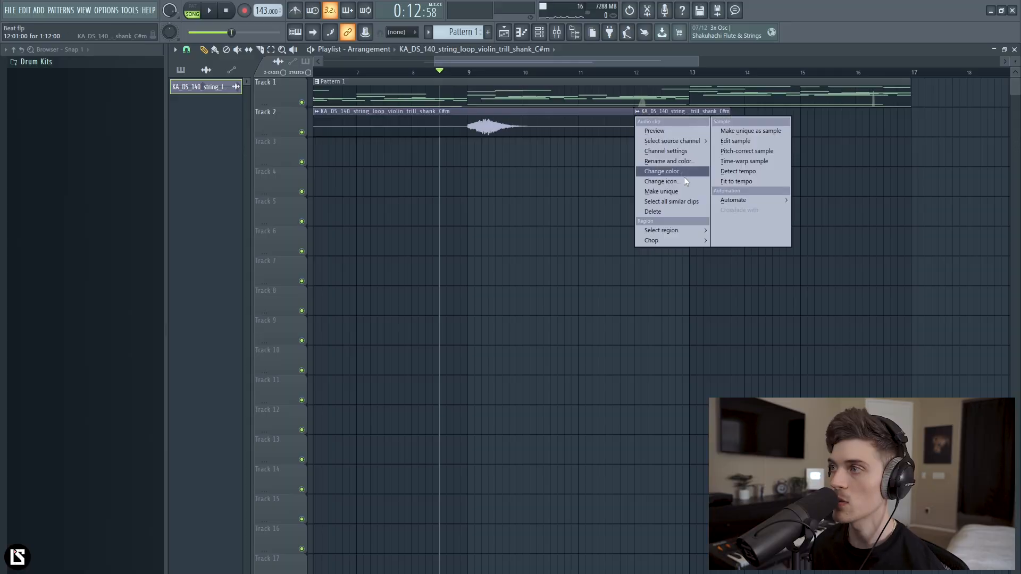
click(680, 193)
double_click(685, 129)
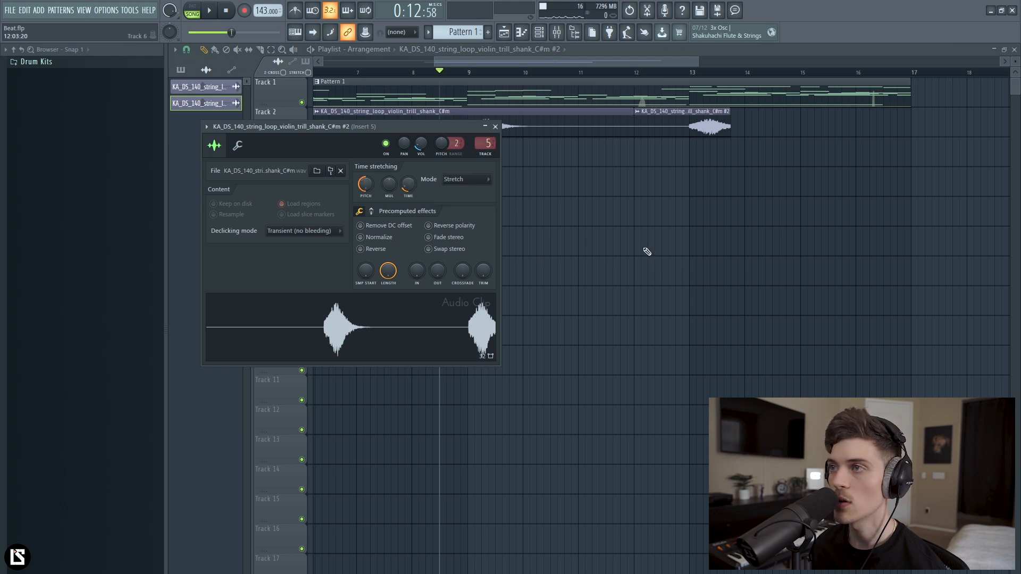
key(Escape)
- Play the arrangement and trim the silent beginning of the violin clip so it starts at bar 9
key(space)
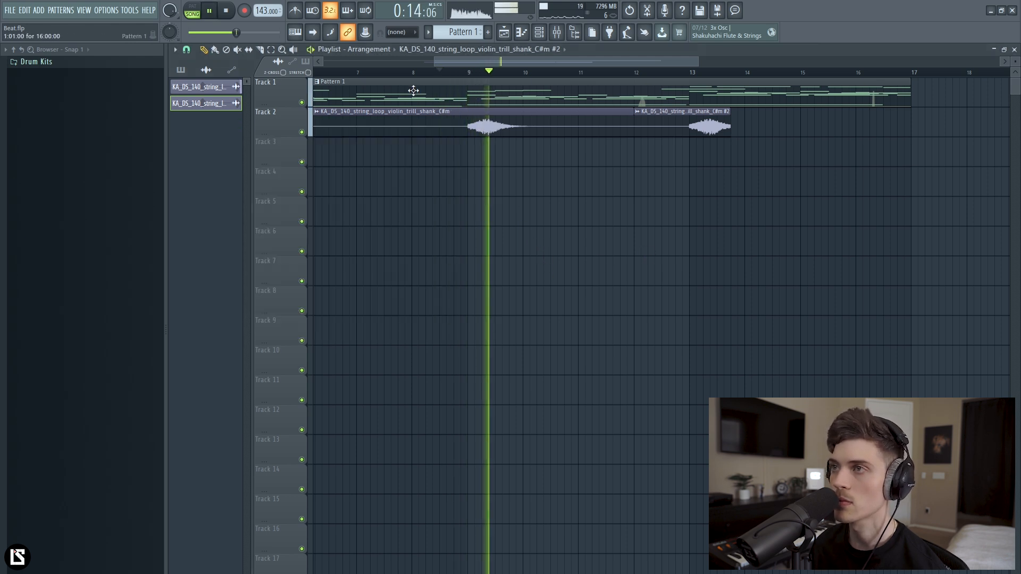
scroll(402, 78, down, 3)
drag(339, 128, 436, 150)
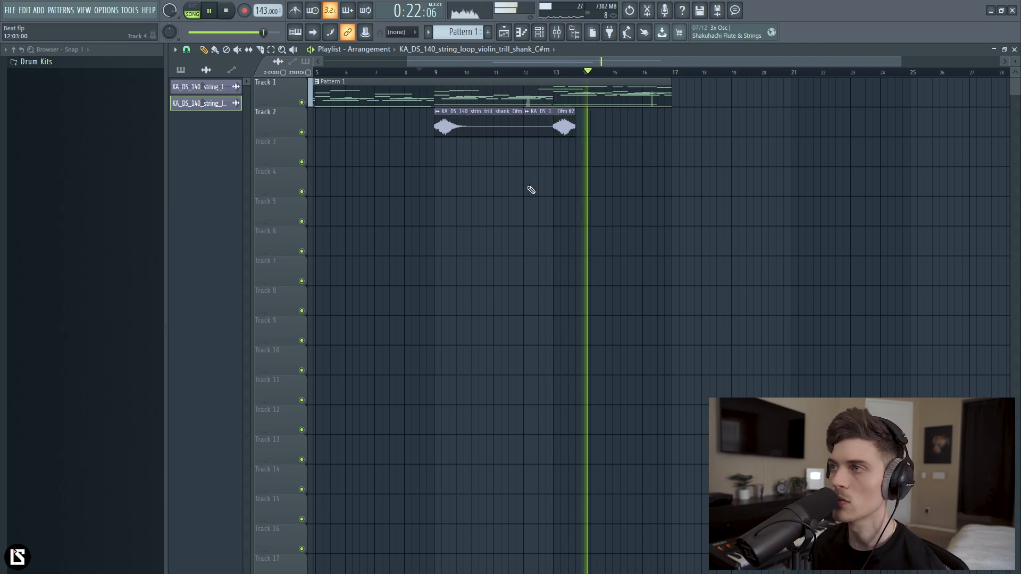
scroll(486, 73, up, 2)
- Set ValhallaVintageVerb on Insert 5 to 50.4% mix with 8.16 s decay and close the mixer windows
click(557, 32)
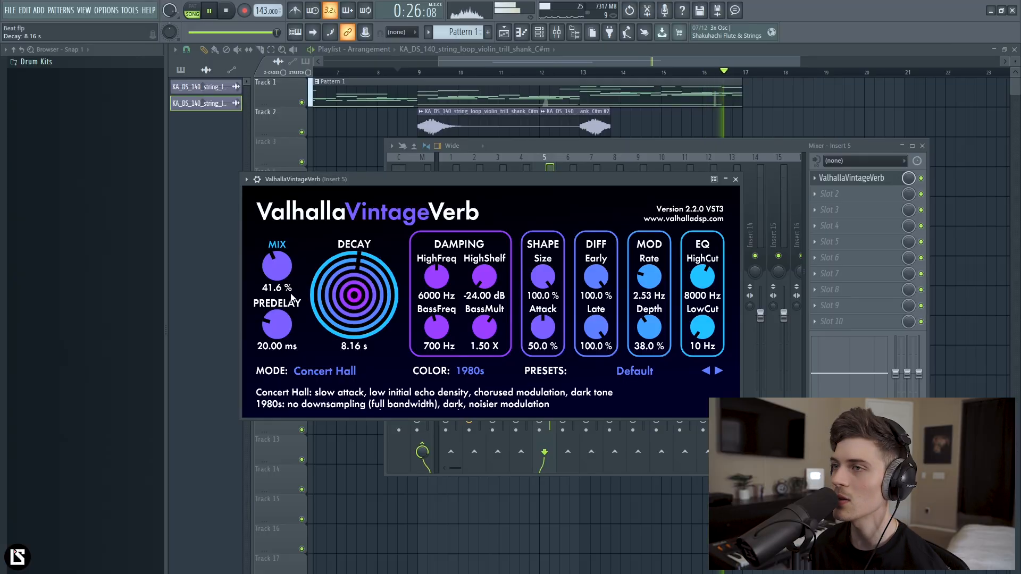
drag(282, 279, 282, 275)
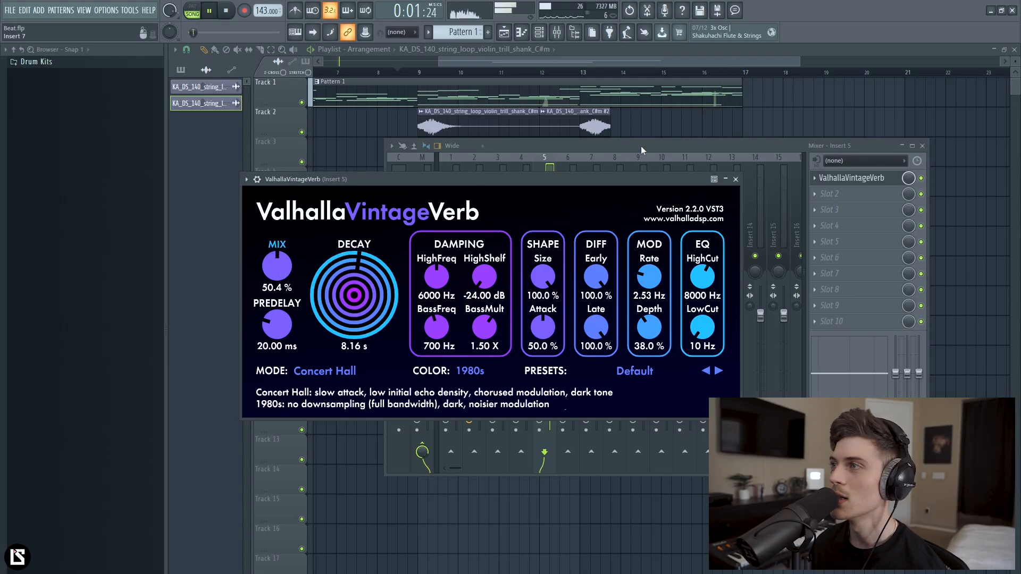
right_click(772, 128)
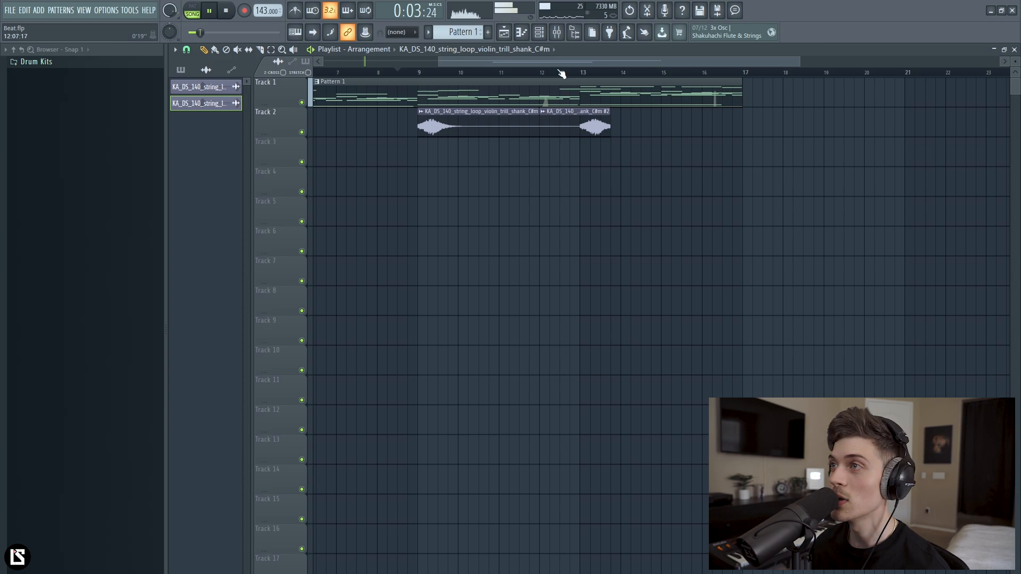
- Open Pattern 2 in the piano roll and show the Analog Lab V channel's notes
scroll(561, 73, down, 3)
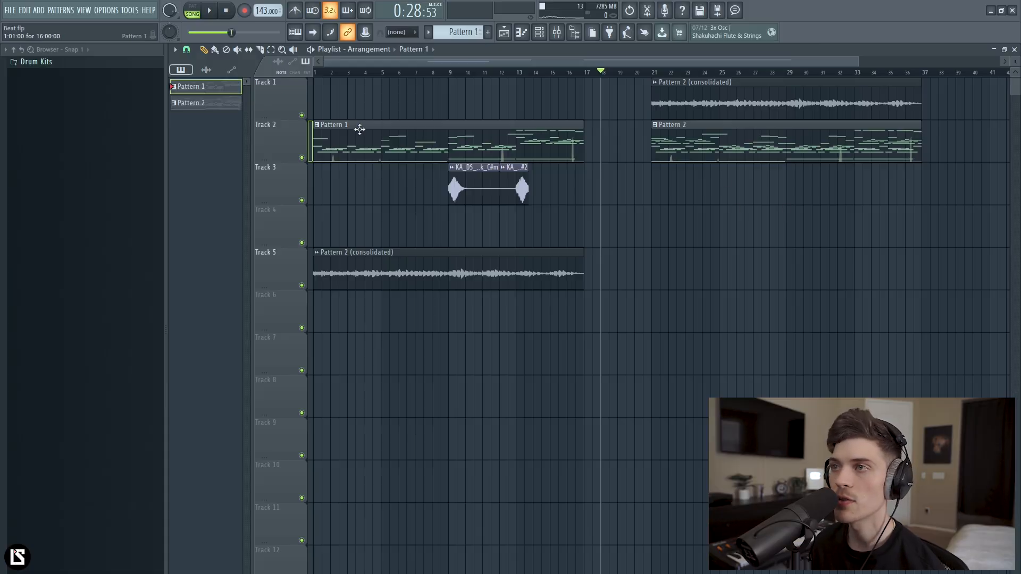
double_click(220, 108)
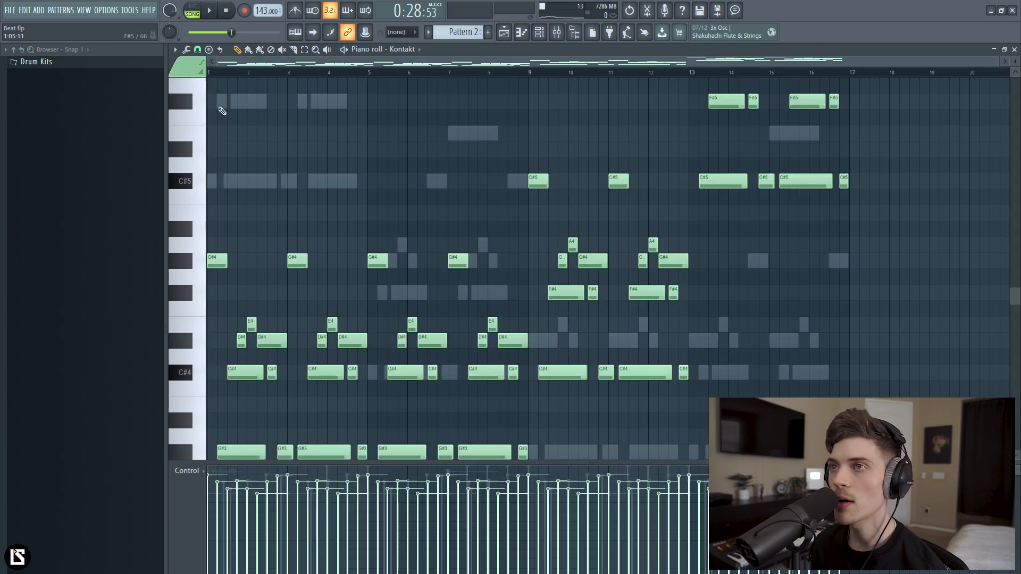
click(415, 52)
click(451, 130)
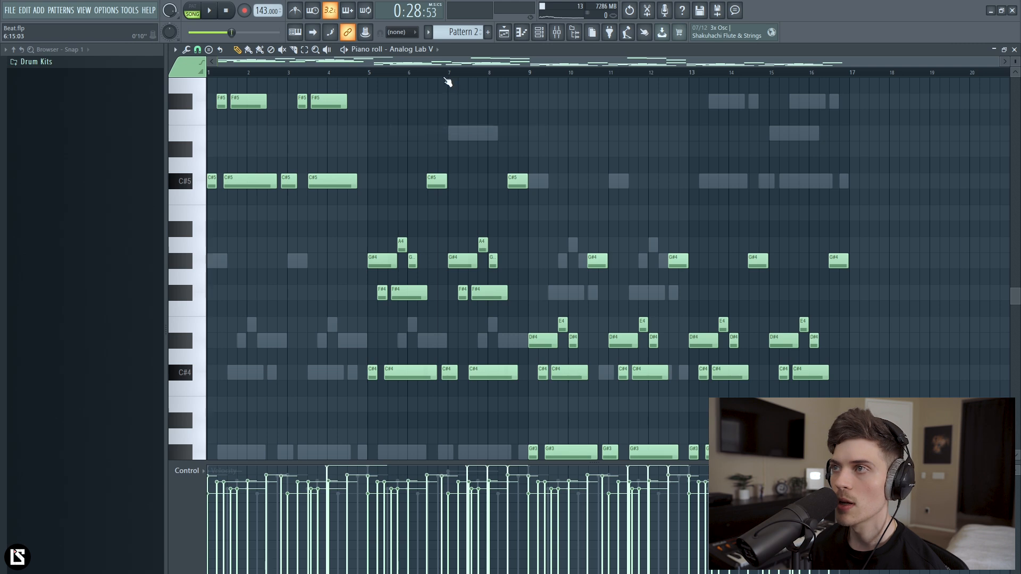
scroll(588, 177, down, 2)
- Flip Pattern 2's Analog Lab V notes horizontally with the score flipper and flip them back
key(alt+y)
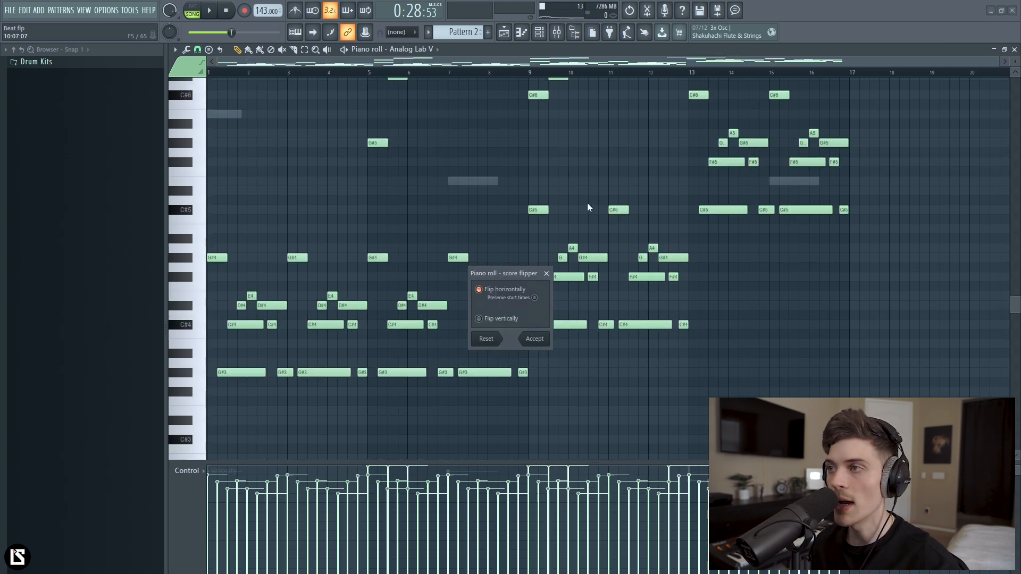
click(535, 338)
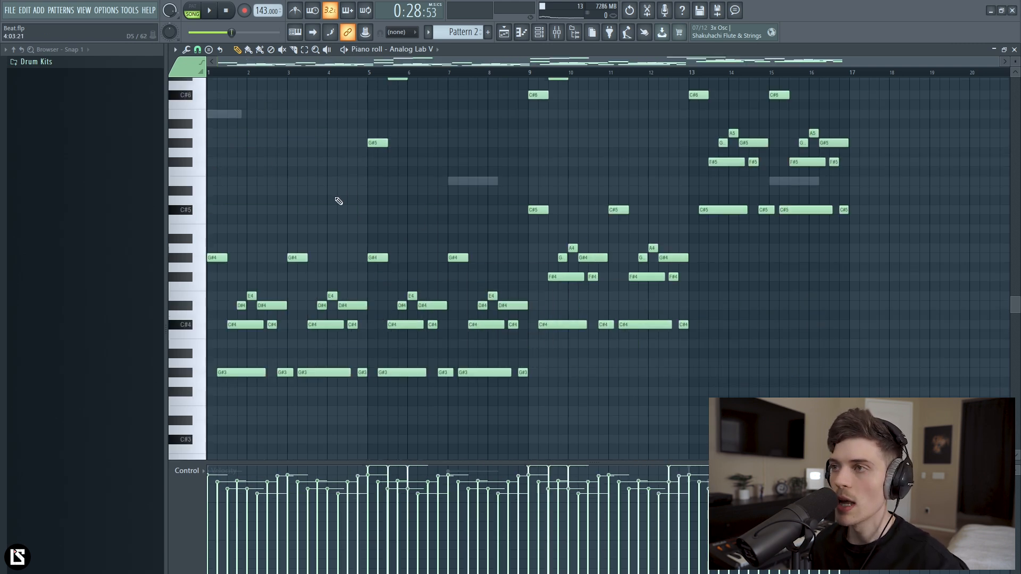
key(alt+y)
click(538, 340)
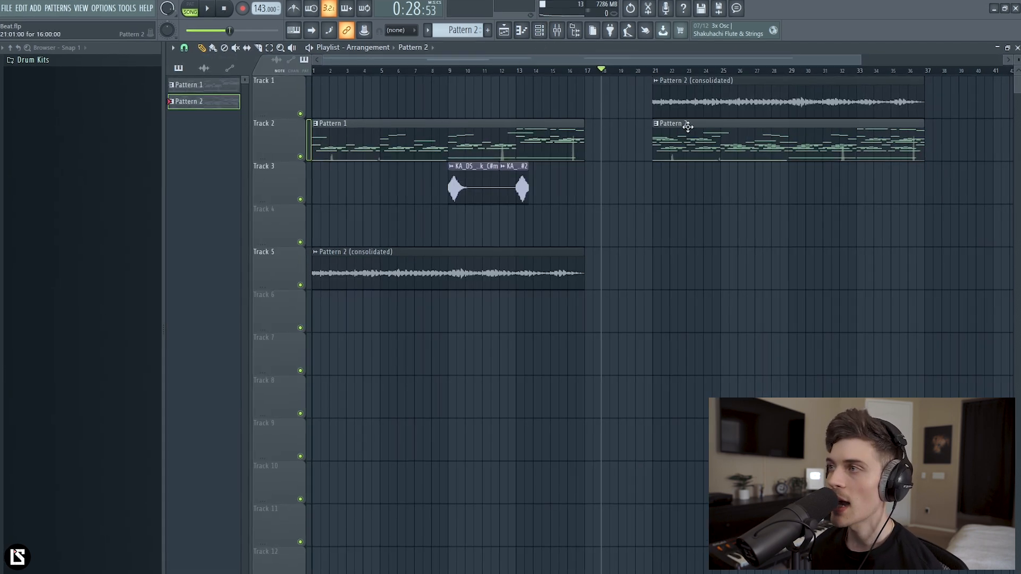
- Select bars 21 to 36, check the Pattern 2 (consolidated) clip's channel settings and delete the Pattern 2 clip on Track 2
drag(659, 72, 939, 87)
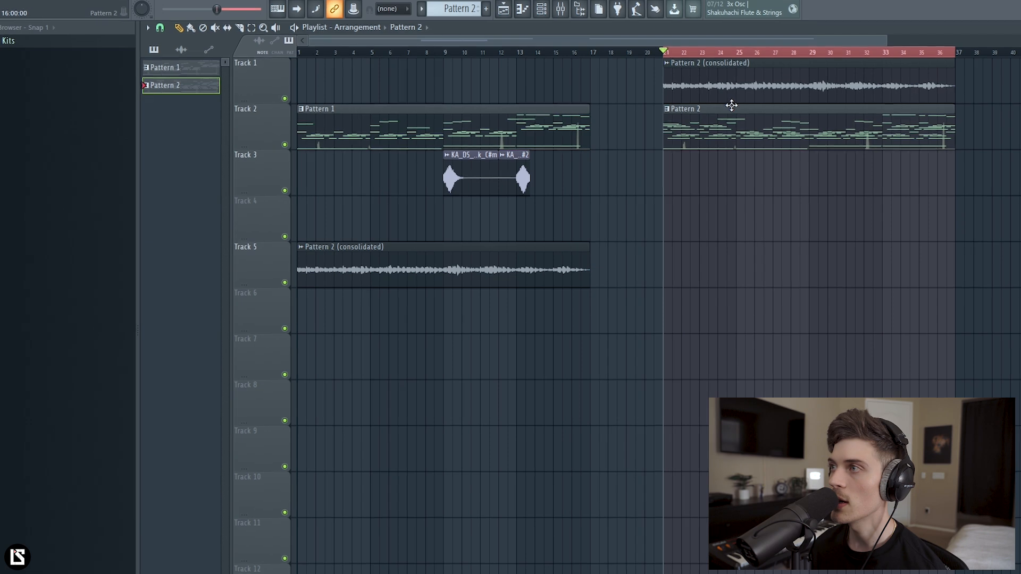
double_click(722, 87)
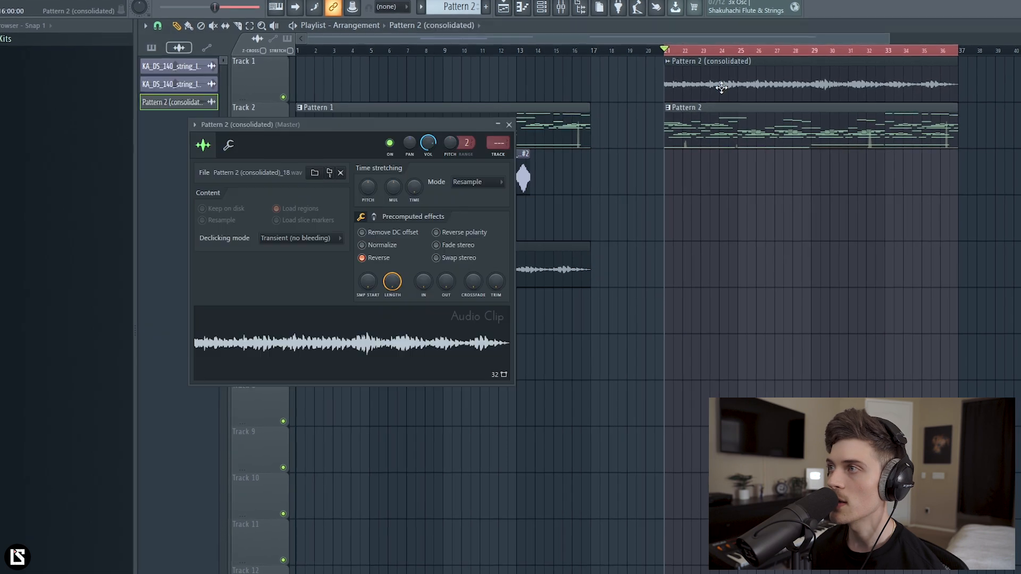
right_click(686, 125)
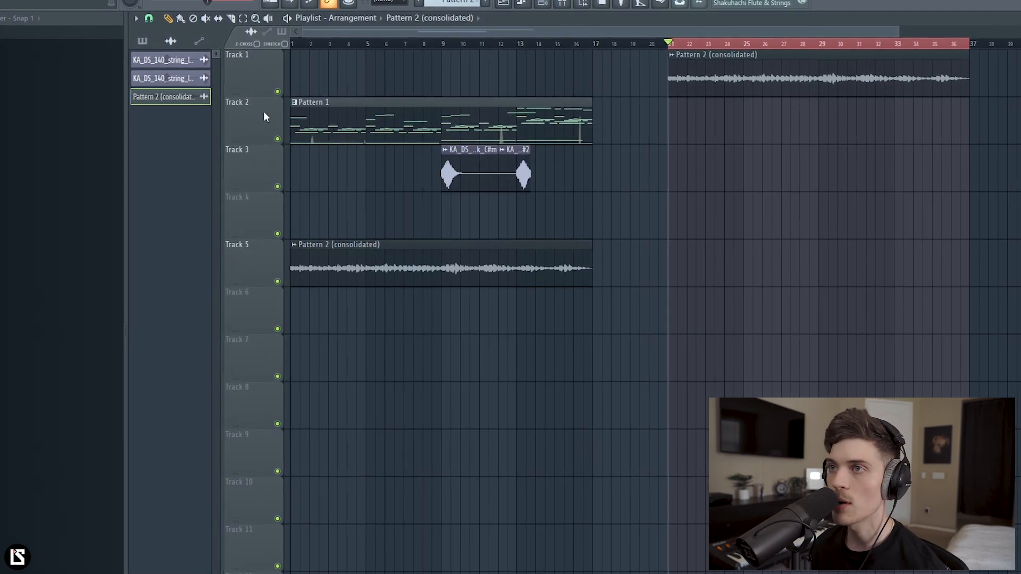
- Rename the Pattern 2 (consolidated) audio clip as Reverse and open its channel settings
middle_click(180, 99)
text(Reverse)
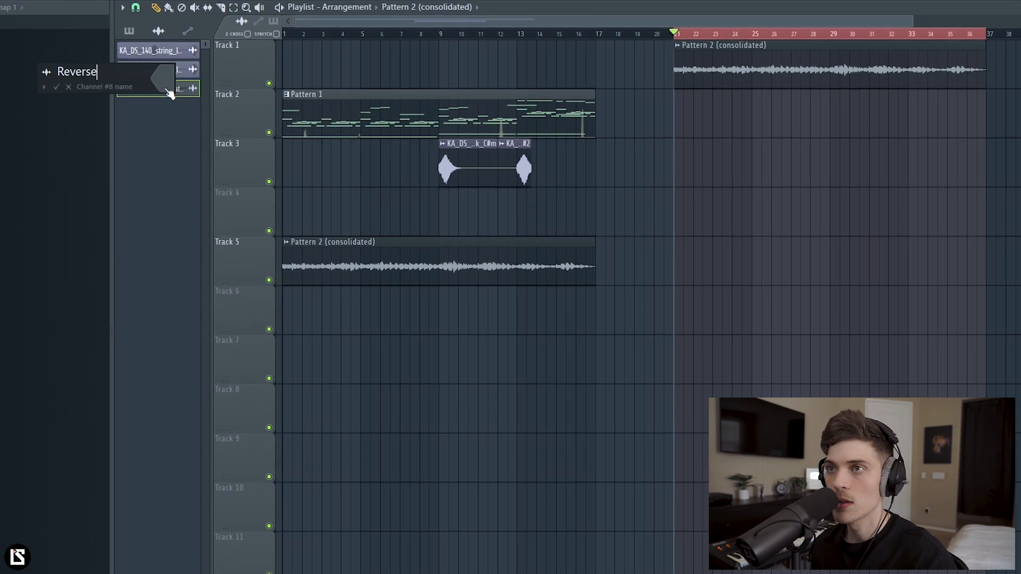
key(Return)
double_click(755, 67)
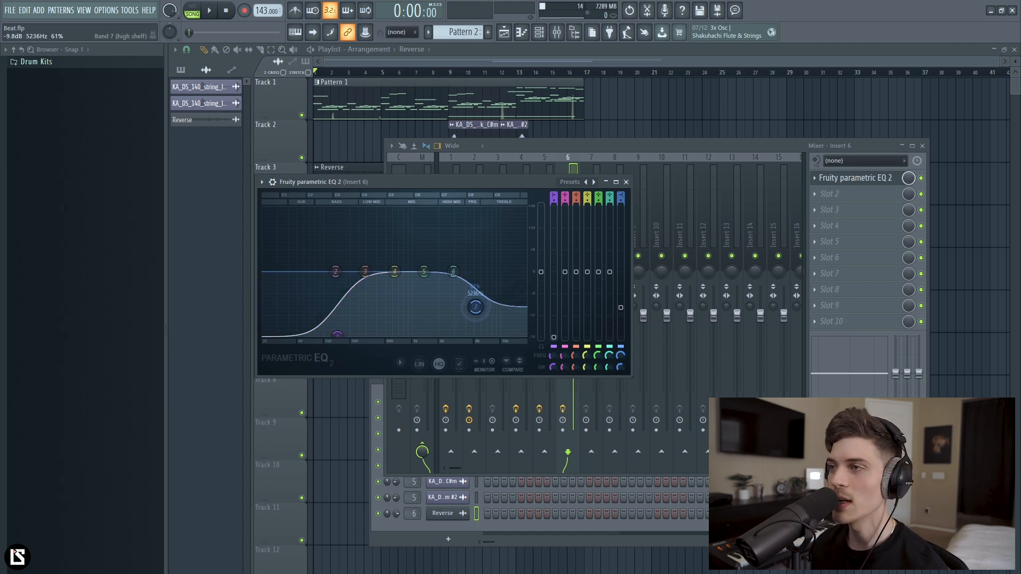
- Load Spaced Out in slot 2 of Insert 6 with the 002 Reversed Textures preset and lower its slot mix level
click(856, 200)
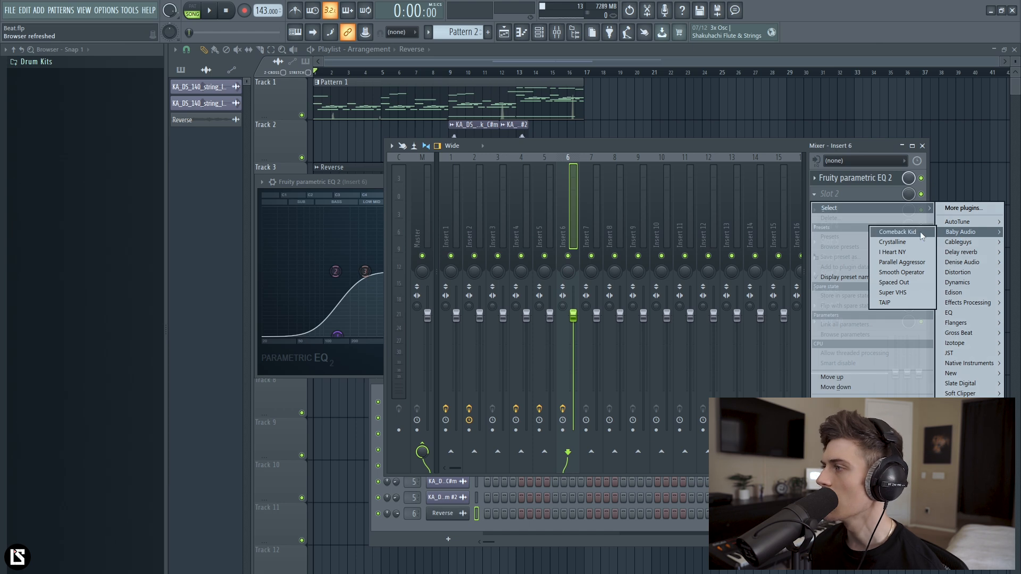
click(915, 285)
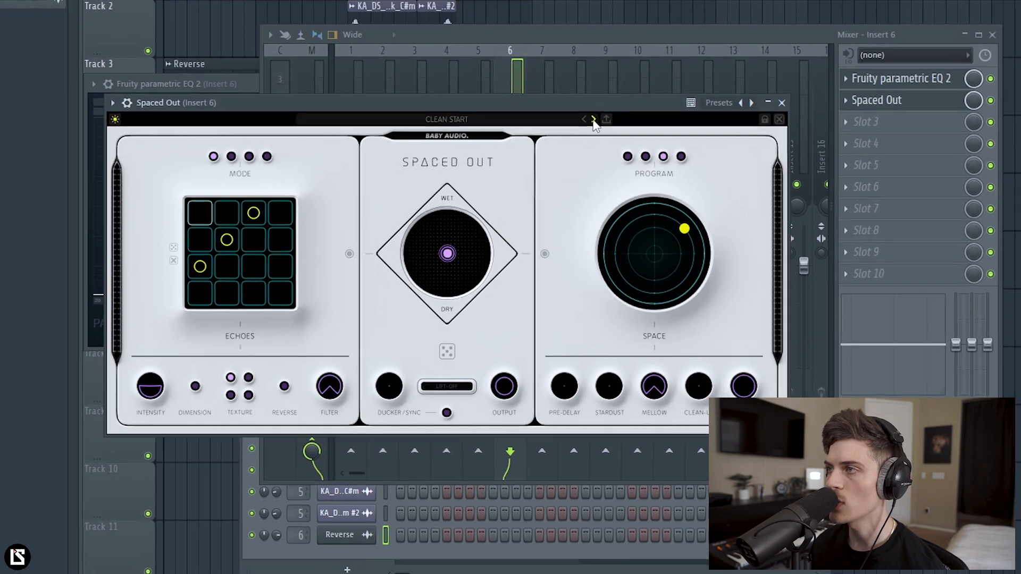
click(624, 195)
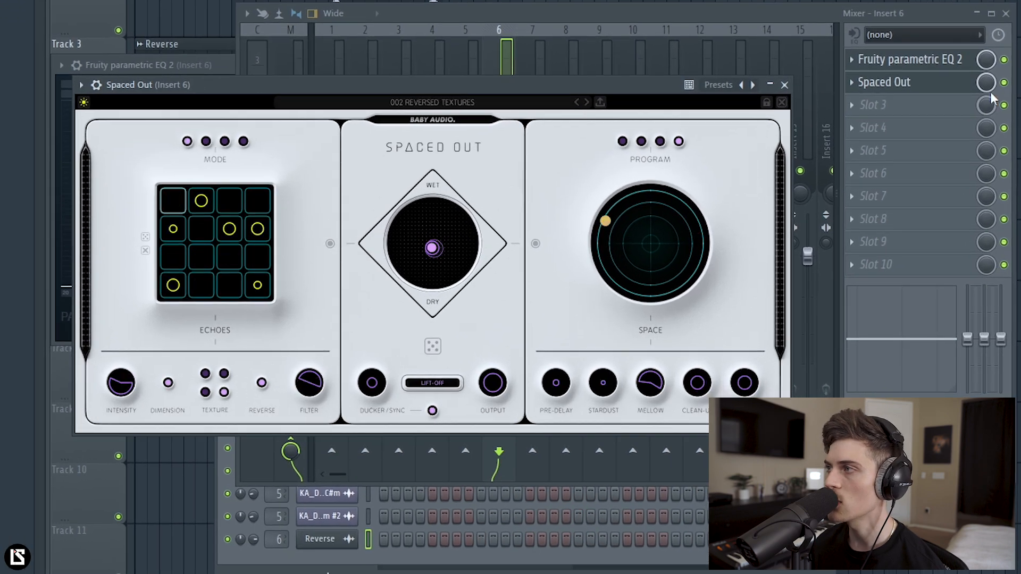
click(987, 105)
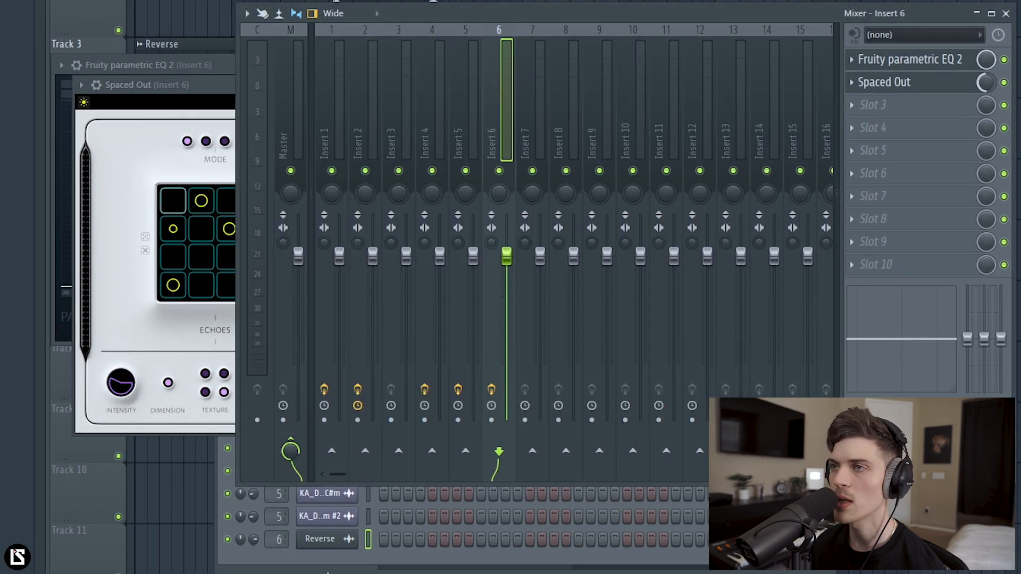
- Play the Reverse clip soloed on Track 3 and bypass Spaced Out on Insert 6 to compare the sound
click(203, 86)
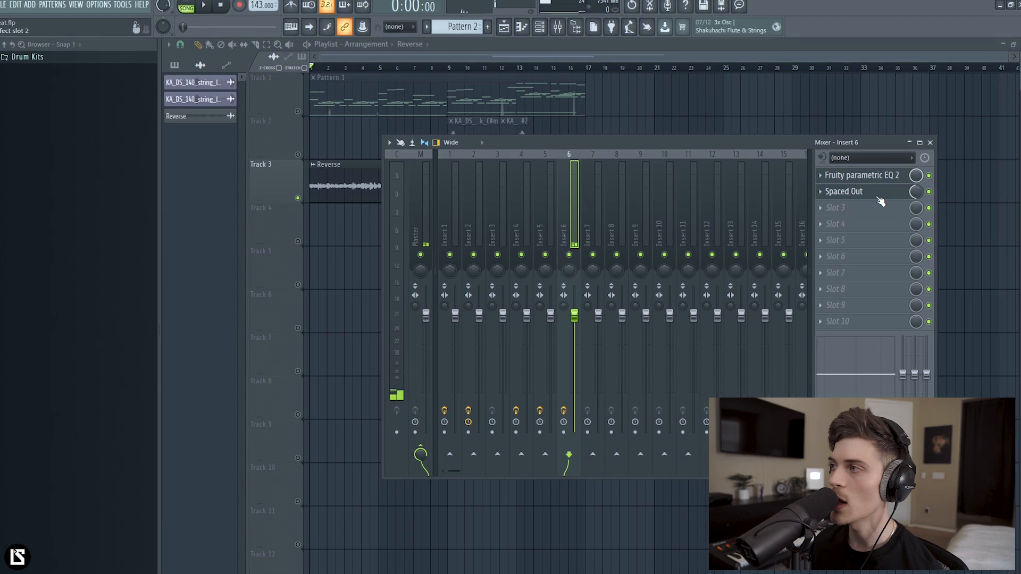
click(880, 198)
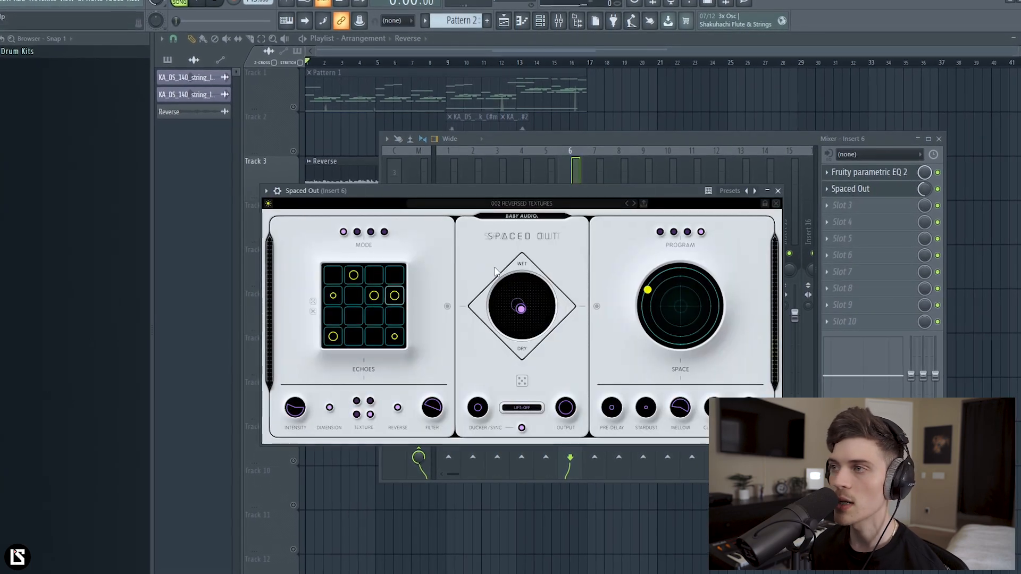
drag(607, 191, 630, 199)
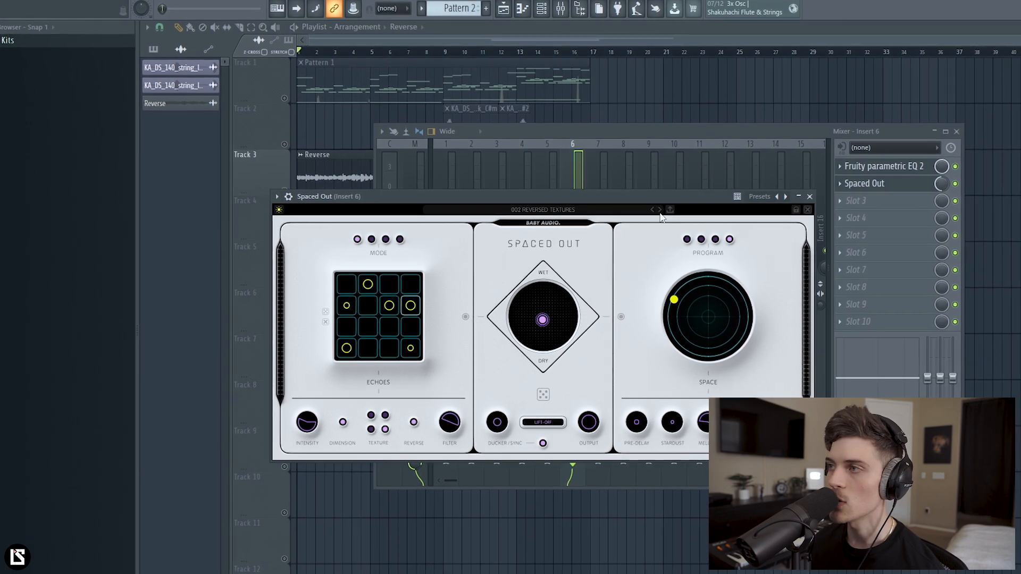
click(967, 181)
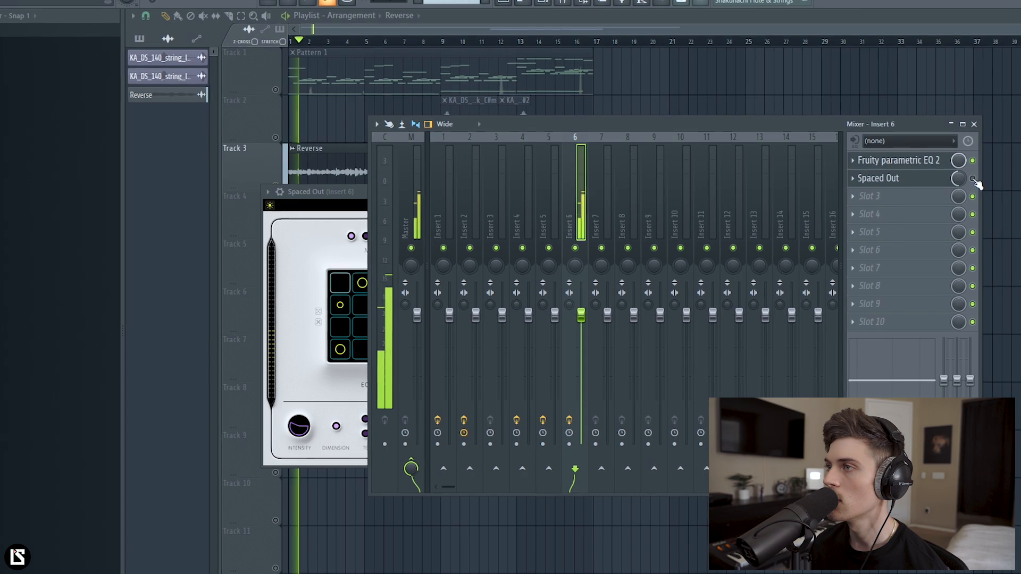
- Change the Spaced Out preset on Insert 6 to 004 Beautiful Rhodes and adjust its slot mix level
click(351, 193)
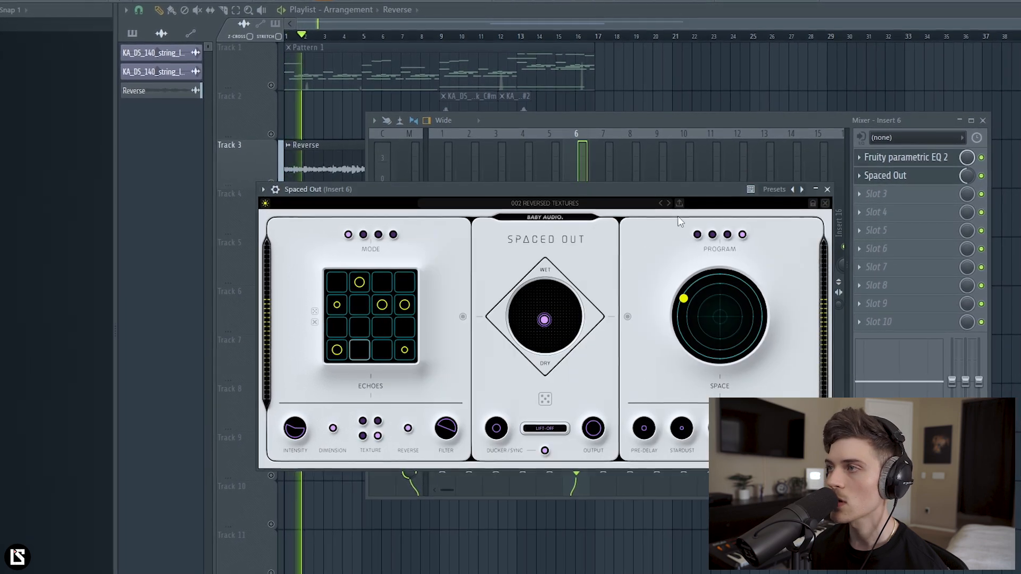
click(669, 203)
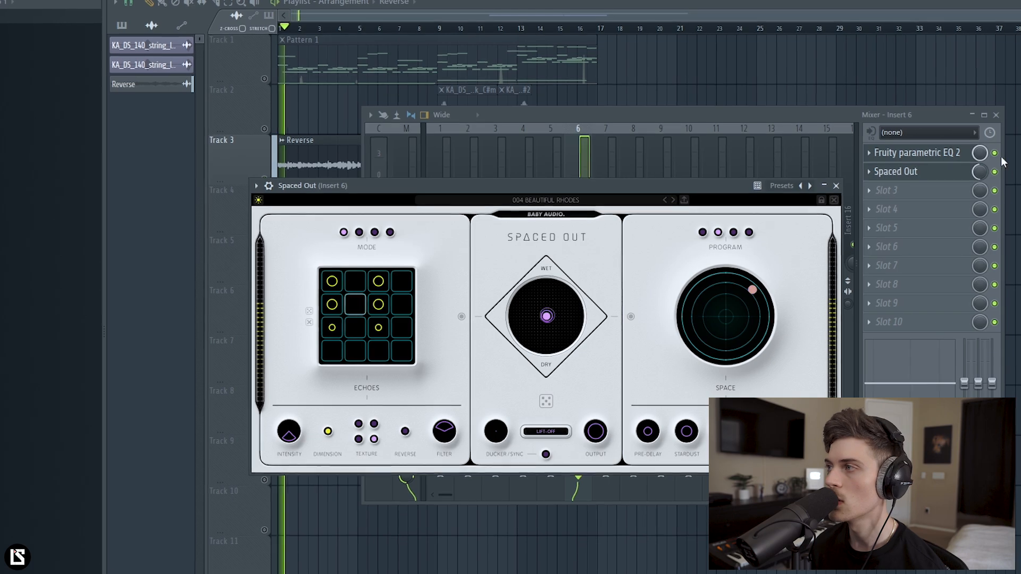
drag(977, 172, 977, 167)
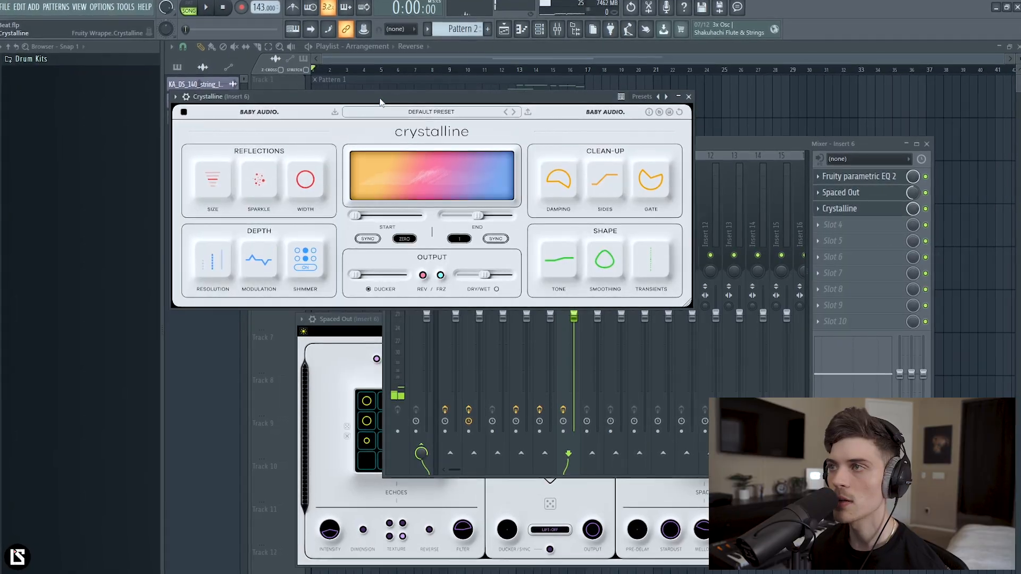
- Load Crystalline in slot 3 of Insert 6 with the 03 Basic Hall preset and lower its slot mix level during playback
drag(381, 101, 512, 203)
click(647, 214)
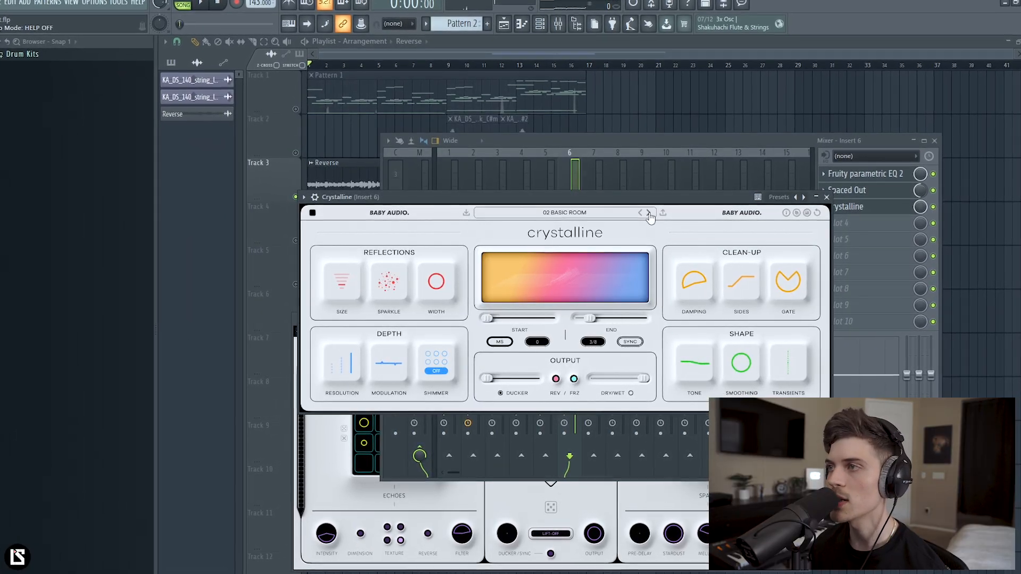
click(651, 213)
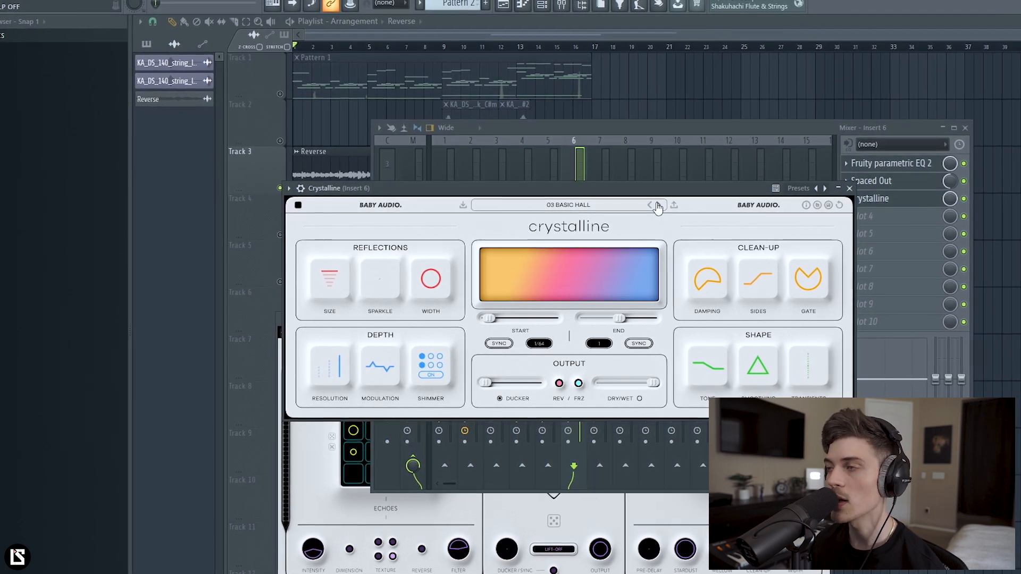
key(space)
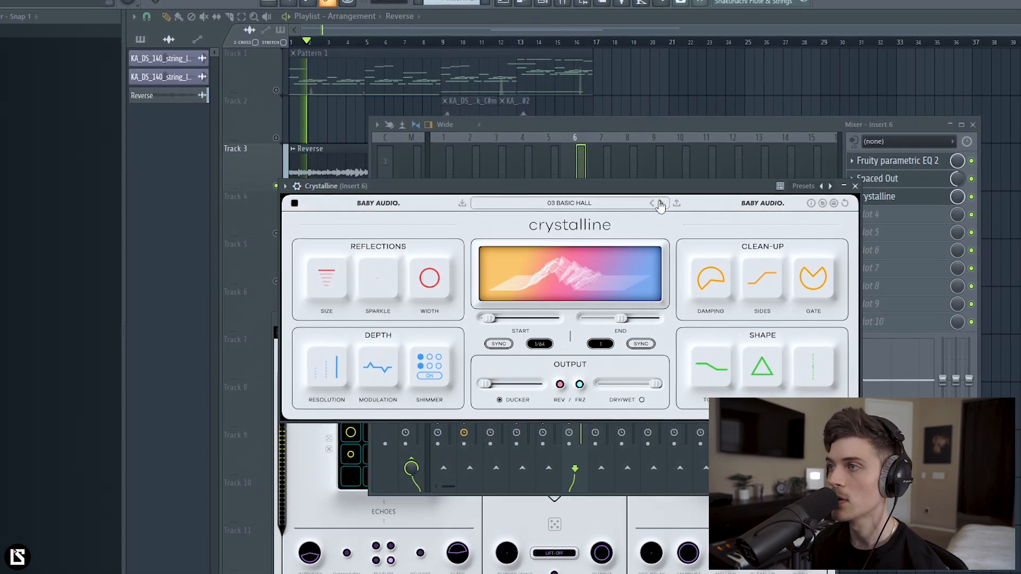
drag(959, 196, 959, 208)
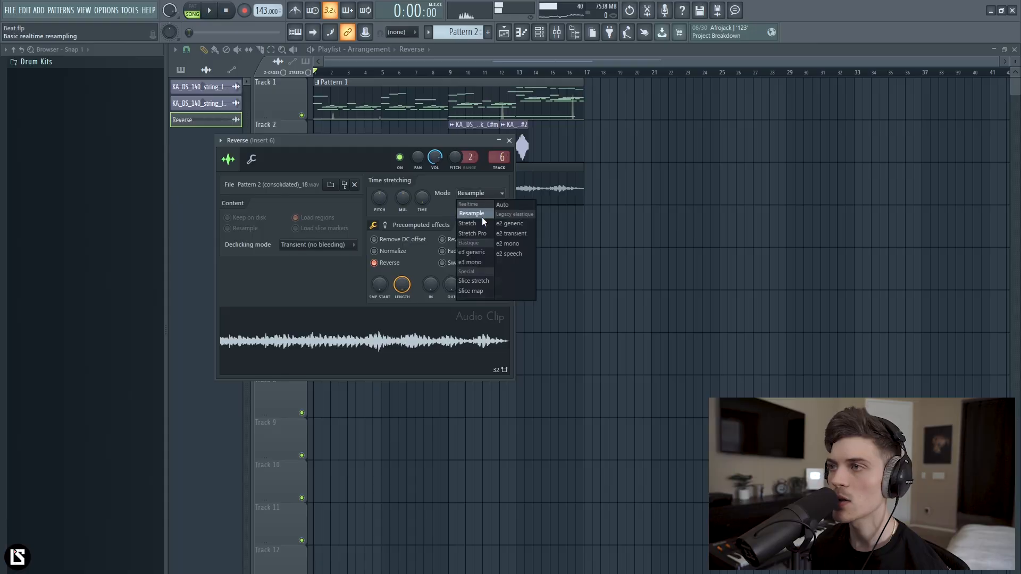
- Set the Reverse clip's time-stretching mode to Stretch and play the arrangement
click(481, 219)
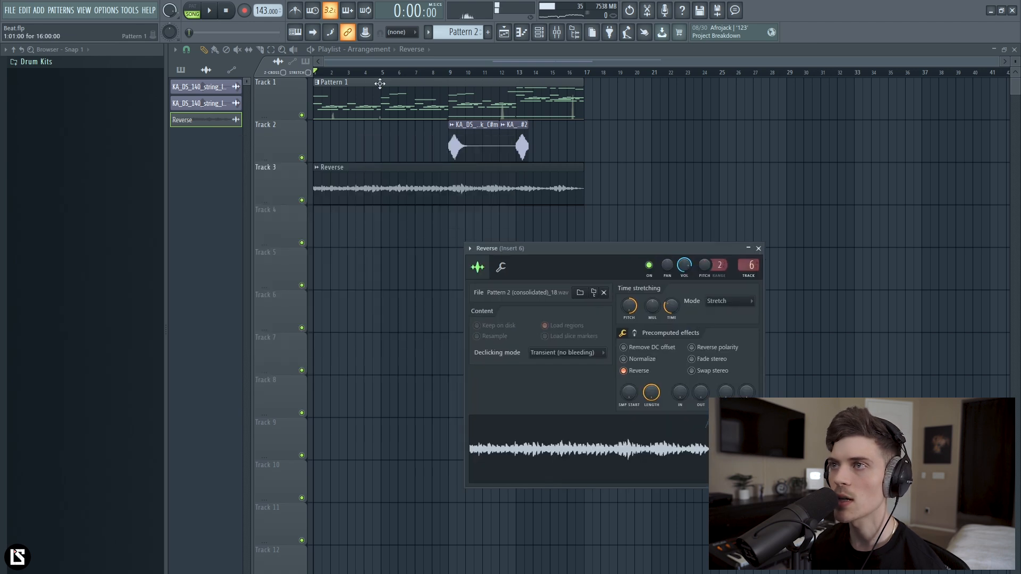
key(space)
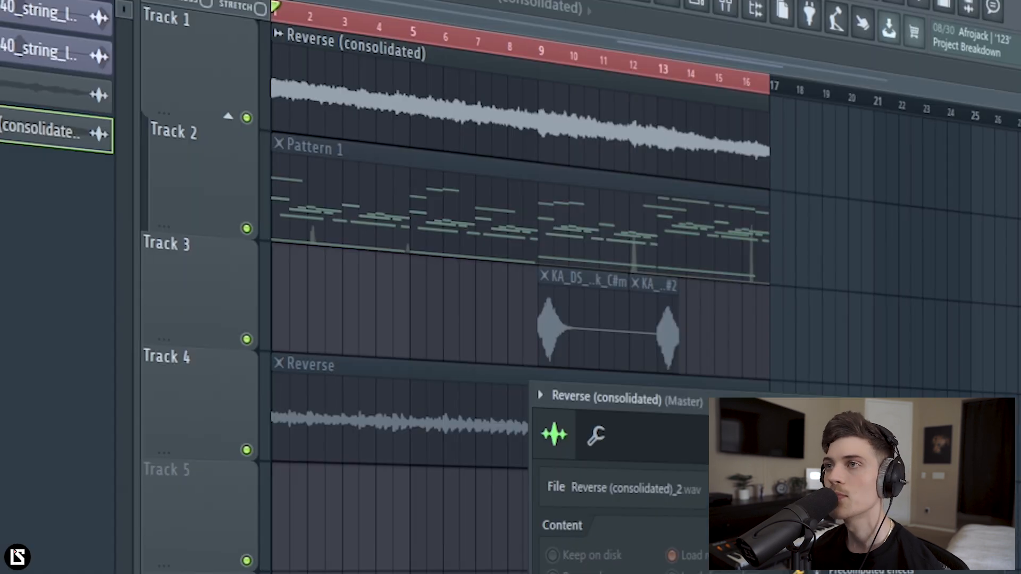
- Play the Reverse (consolidated) clip on Track 1 and reset its pitch shift to 0 cents
key(space)
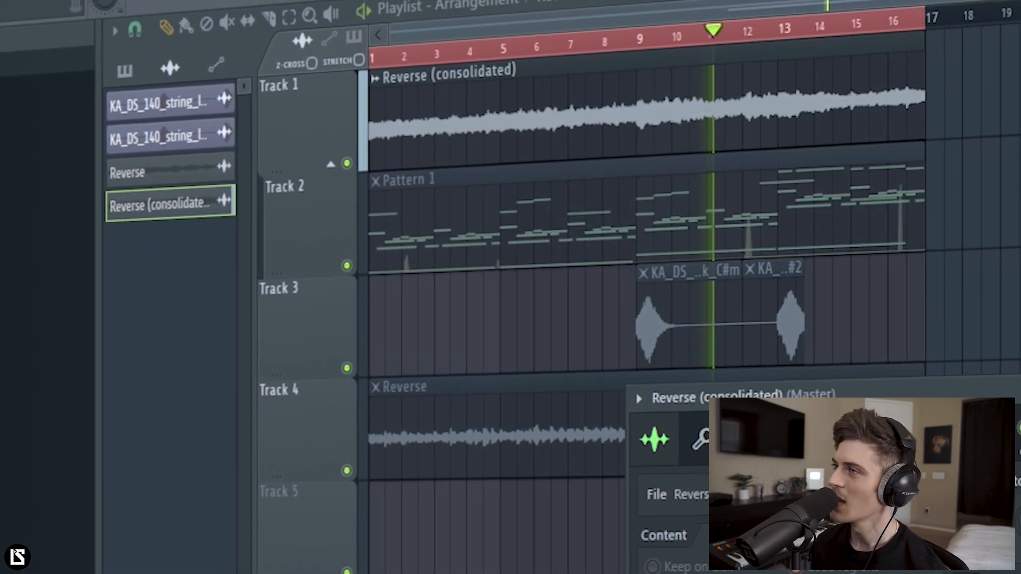
key(space)
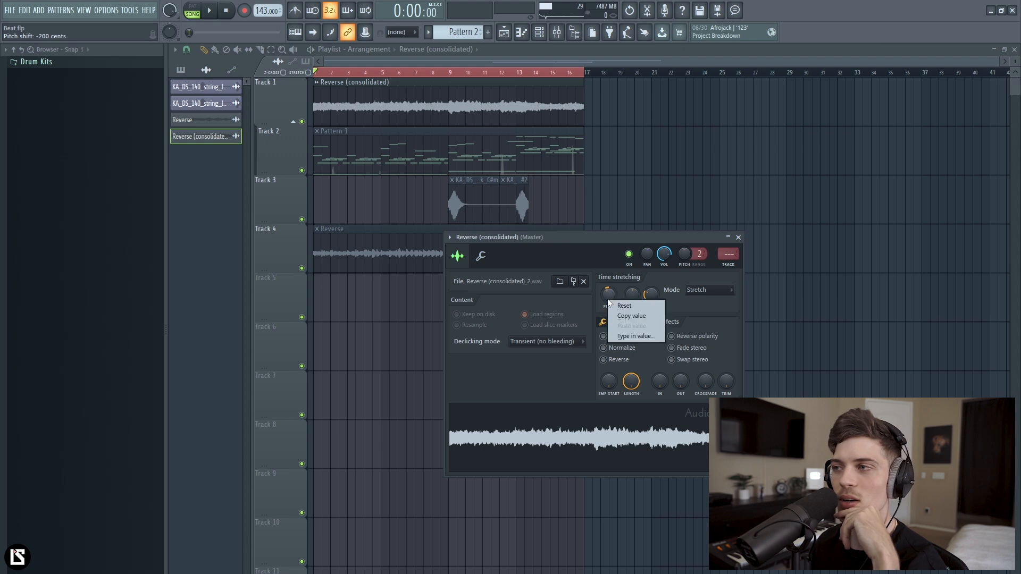
click(613, 305)
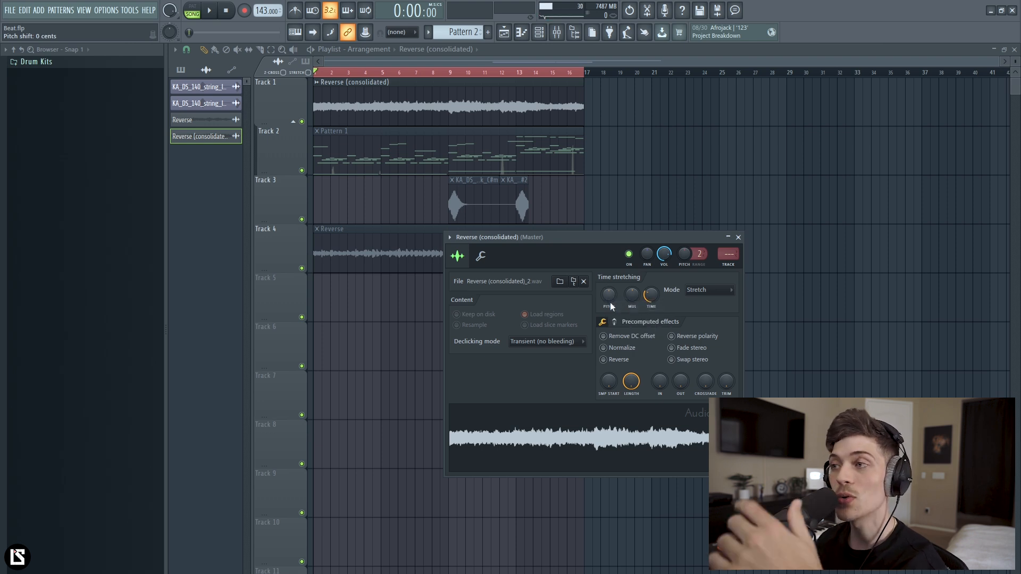